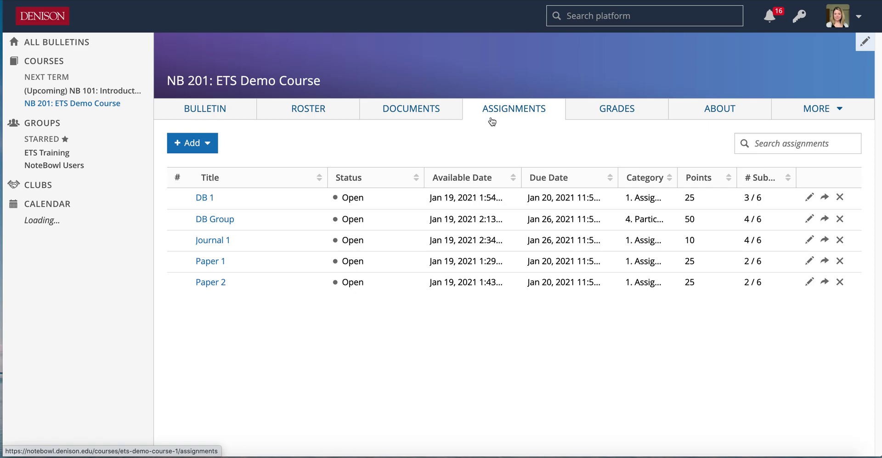
# Start a new test/quiz in the course assignments and title it "Test 2"
pyautogui.click(200, 146)
pyautogui.click(209, 195)
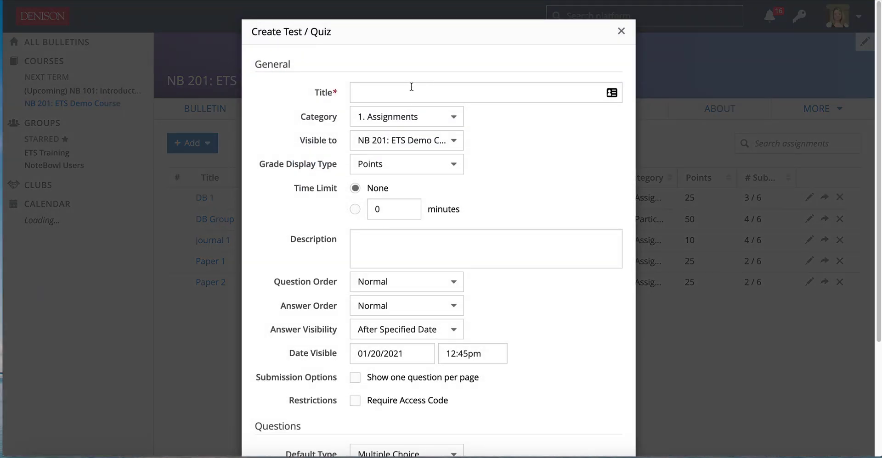
pyautogui.click(402, 87)
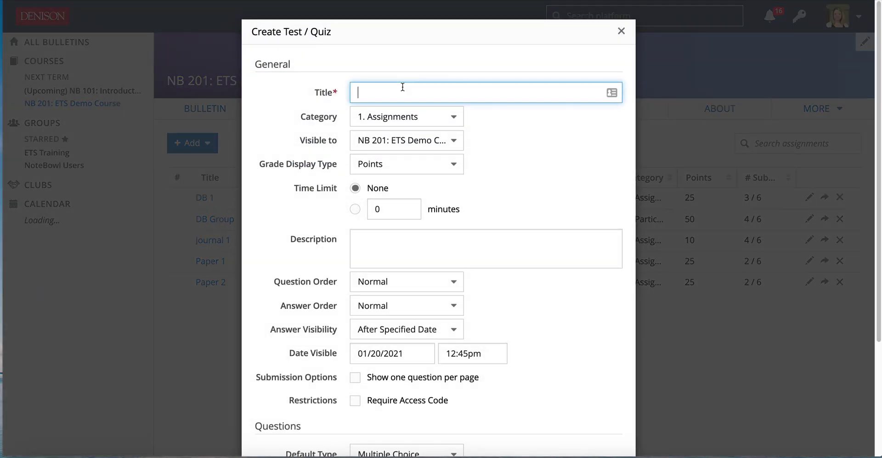
pyautogui.write('Test 2')
# Set the grade display type to Percentage and enter the description "This is test 2."
pyautogui.click(384, 167)
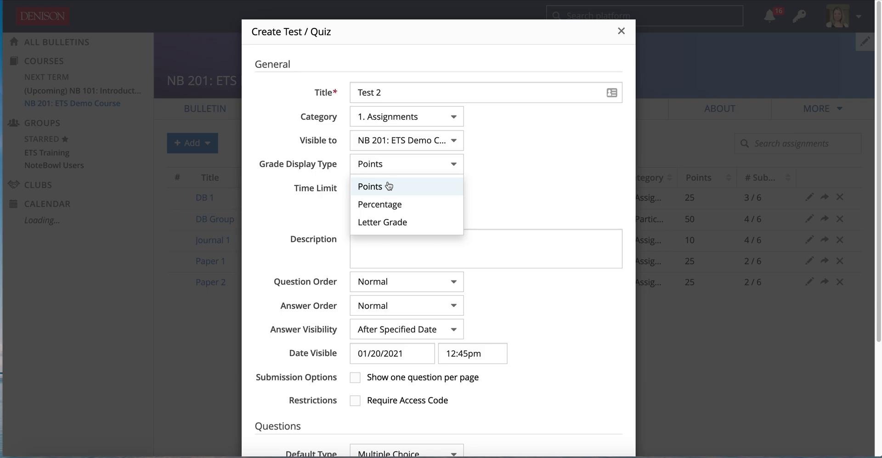
pyautogui.click(392, 204)
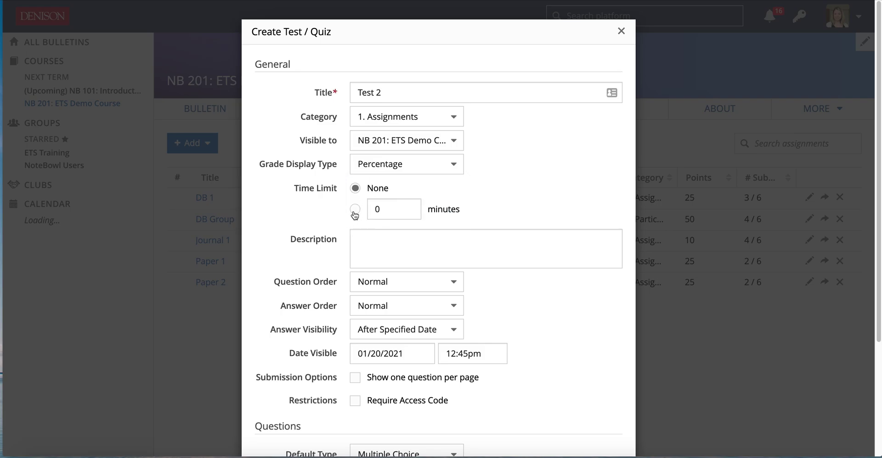
pyautogui.click(413, 246)
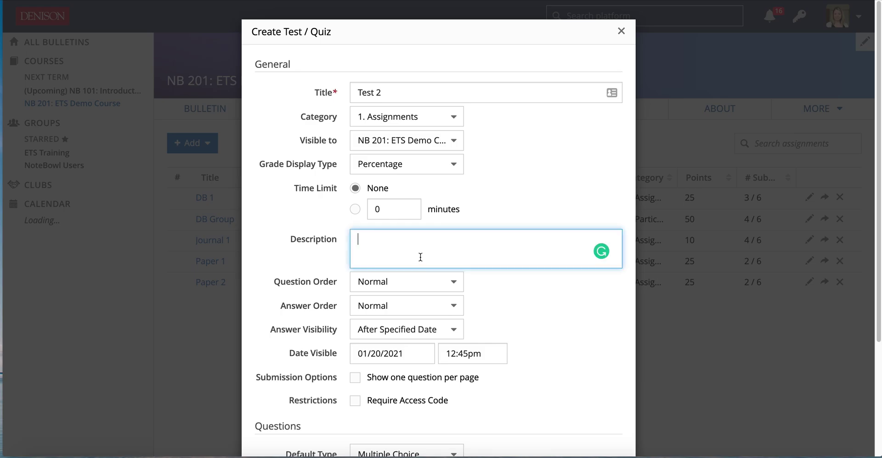
pyautogui.write('This is test 2.')
# Set both the question order and the answer order of the test to Random
pyautogui.click(415, 288)
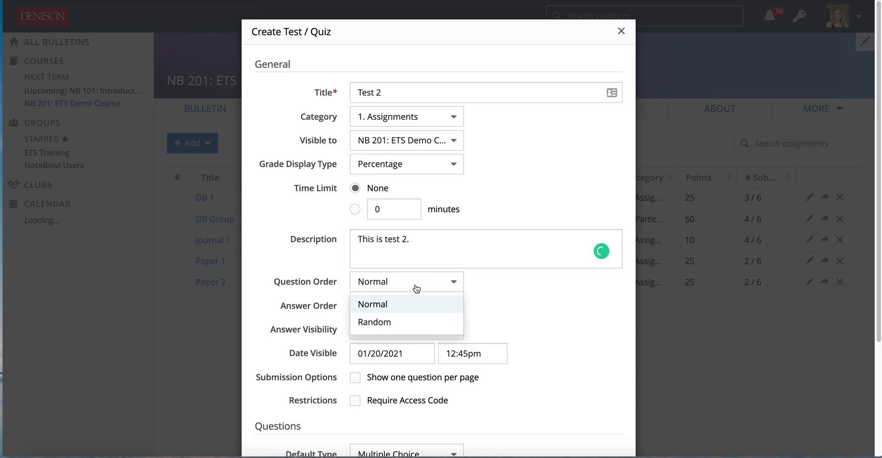
pyautogui.click(408, 304)
pyautogui.click(404, 282)
pyautogui.click(385, 322)
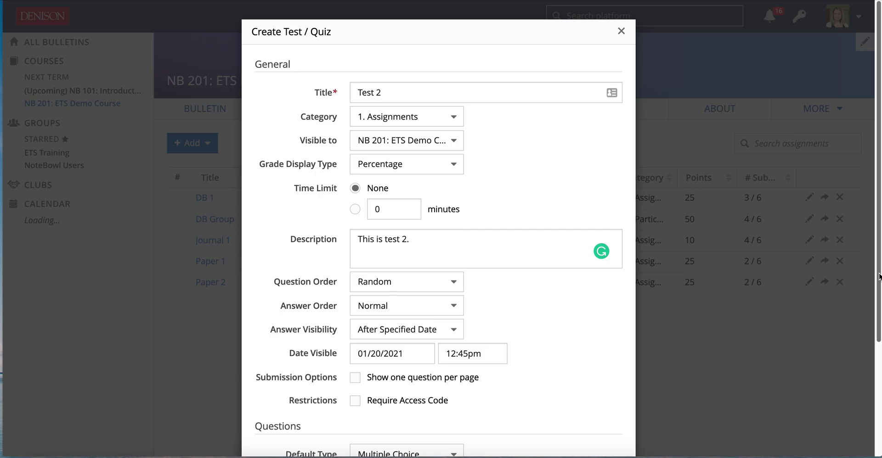
pyautogui.scroll(-2, 879, 278)
pyautogui.scroll(-5, 877, 306)
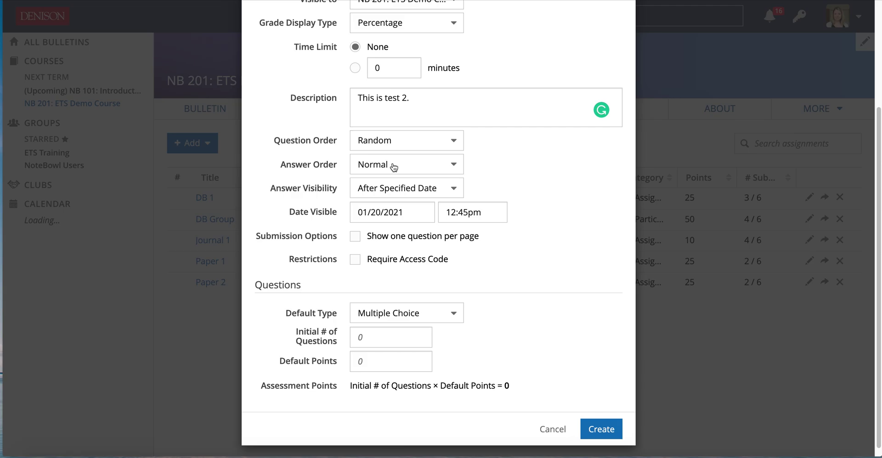
pyautogui.click(394, 167)
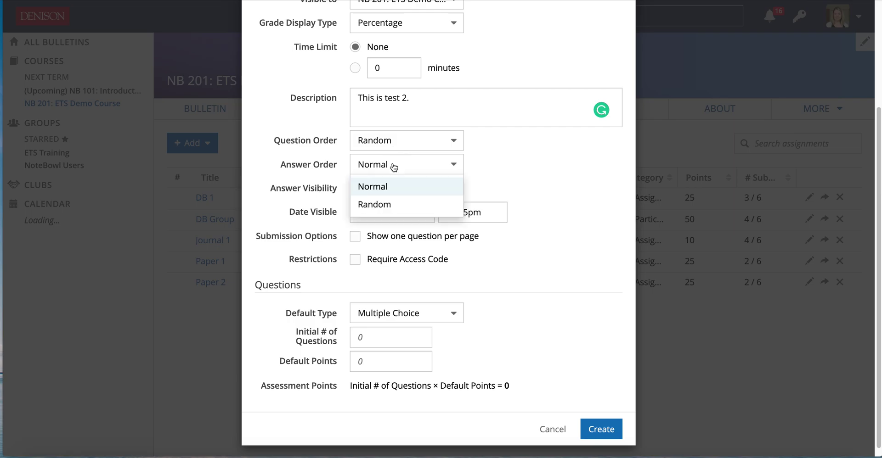
pyautogui.click(391, 205)
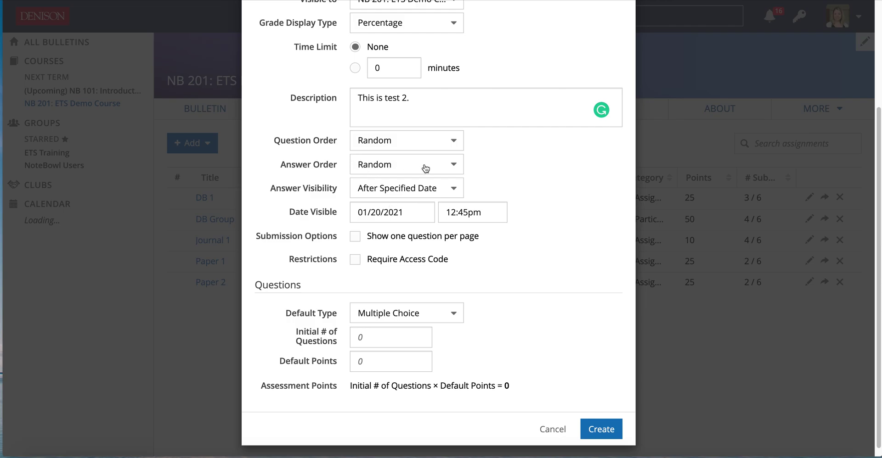
# Try the After Due Date and After Submission options for the test's answer visibility
pyautogui.click(388, 191)
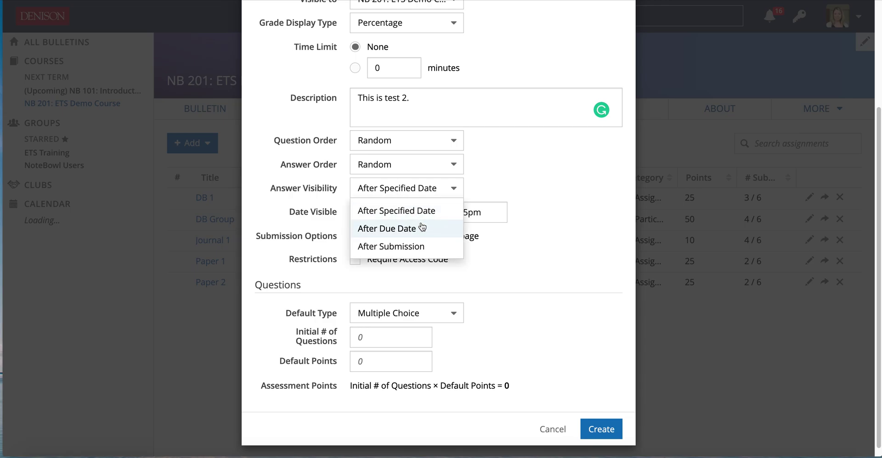
pyautogui.click(390, 211)
pyautogui.click(368, 212)
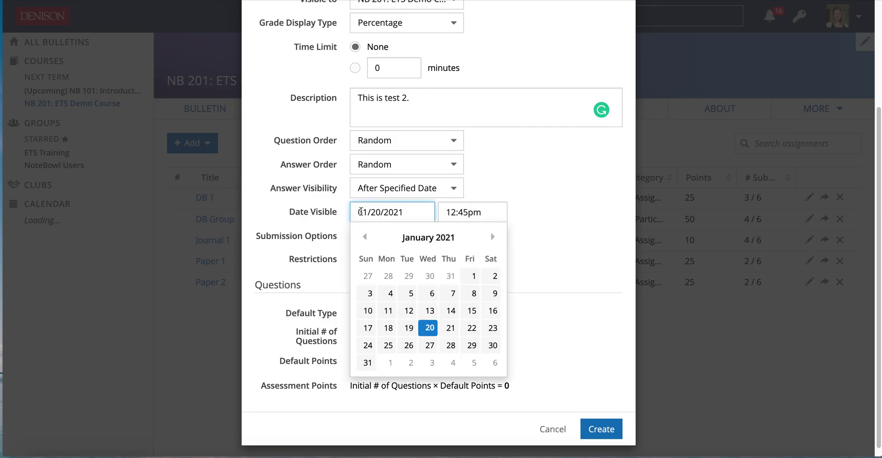
pyautogui.click(389, 201)
pyautogui.click(407, 193)
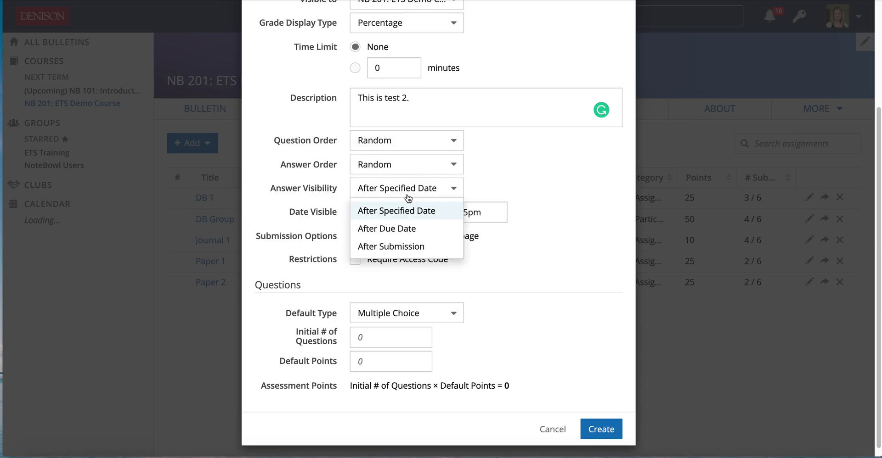
pyautogui.click(417, 230)
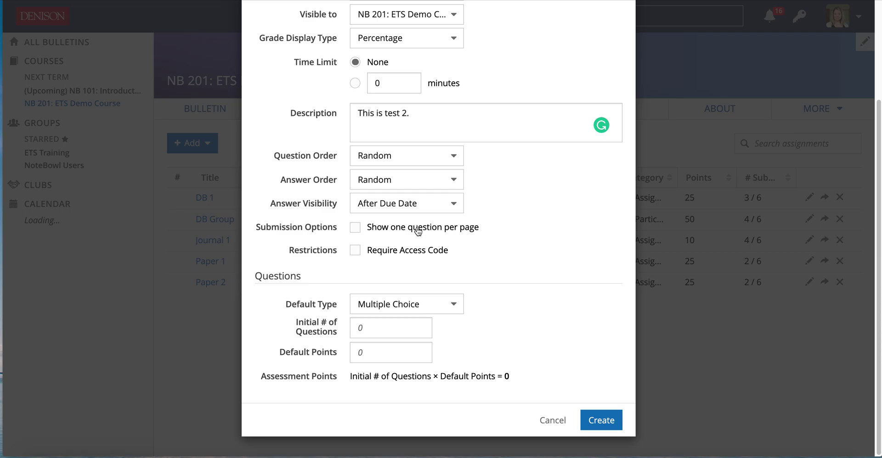
pyautogui.click(430, 205)
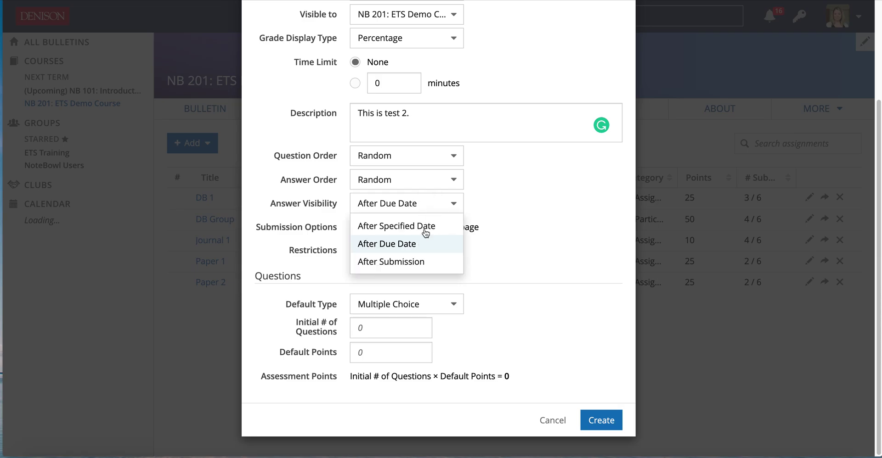
pyautogui.click(421, 263)
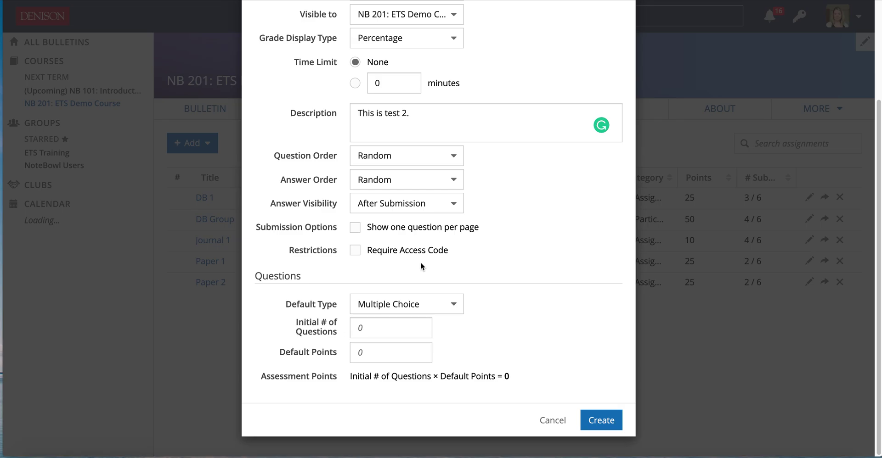
# Set answer visibility to After Specified Date and the visible date to 01/22/2021
pyautogui.click(377, 206)
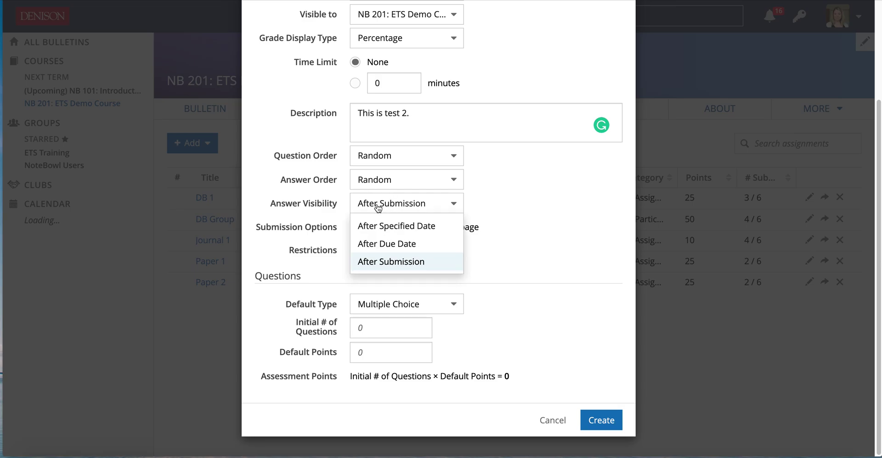
pyautogui.click(396, 232)
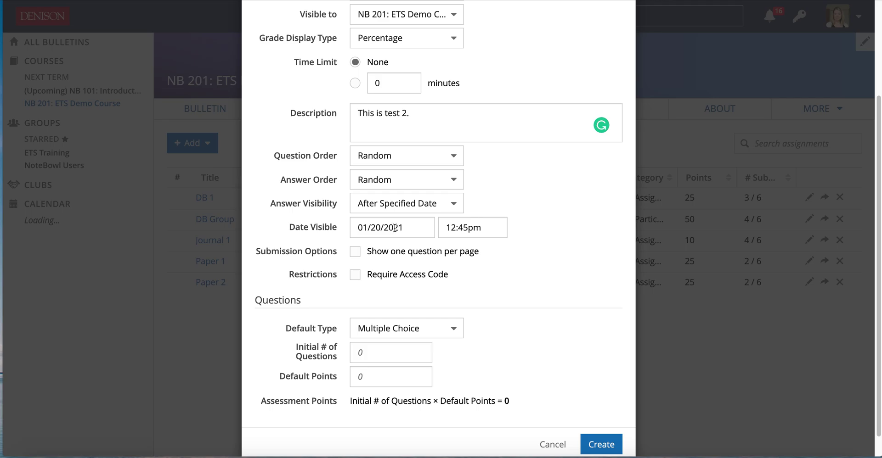
pyautogui.click(385, 228)
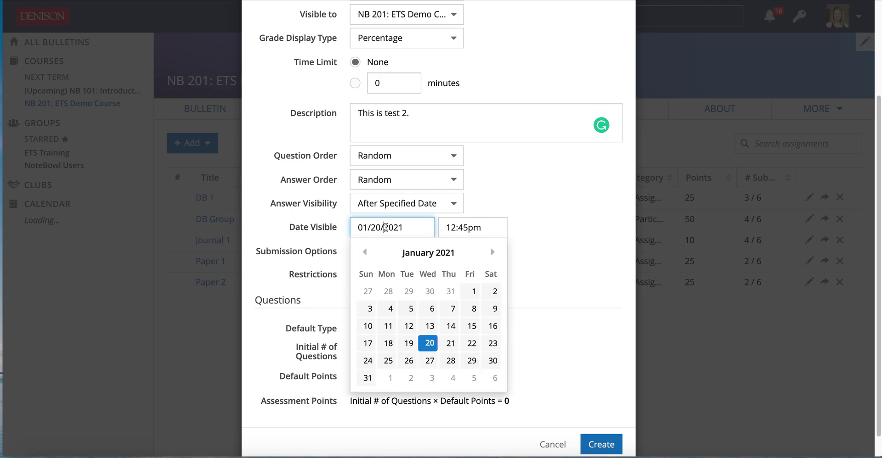
pyautogui.click(470, 345)
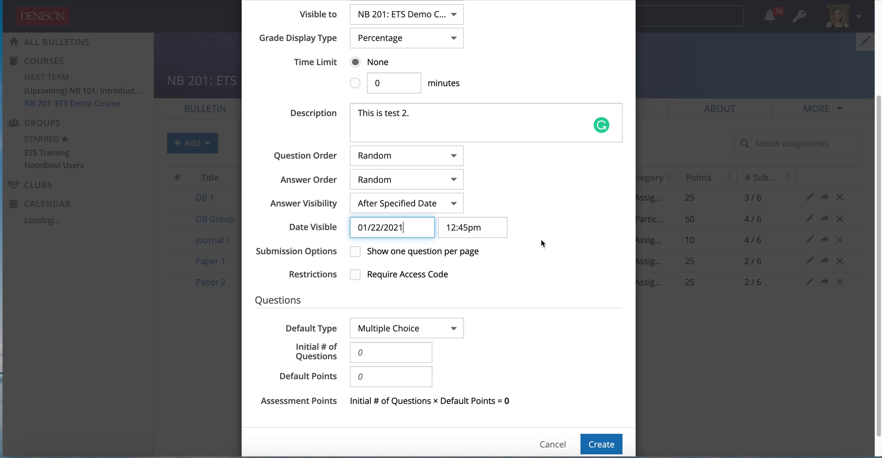
# Try the one-question-per-page option and the access code requirement, turning each off again
pyautogui.scroll(3, 537, 238)
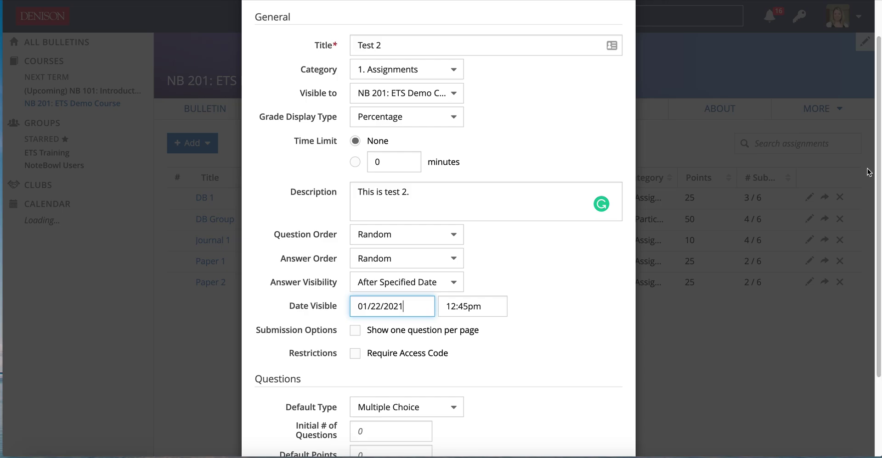
pyautogui.scroll(-3, 621, 283)
pyautogui.click(357, 229)
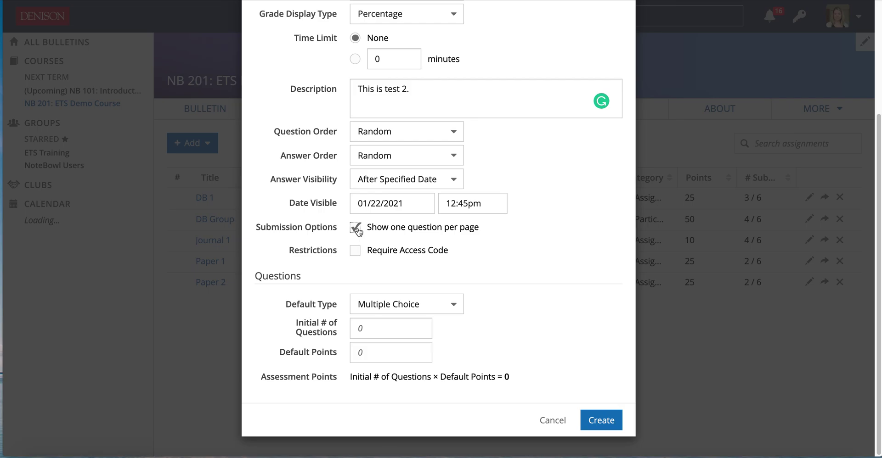
pyautogui.click(356, 228)
pyautogui.click(356, 251)
pyautogui.click(417, 270)
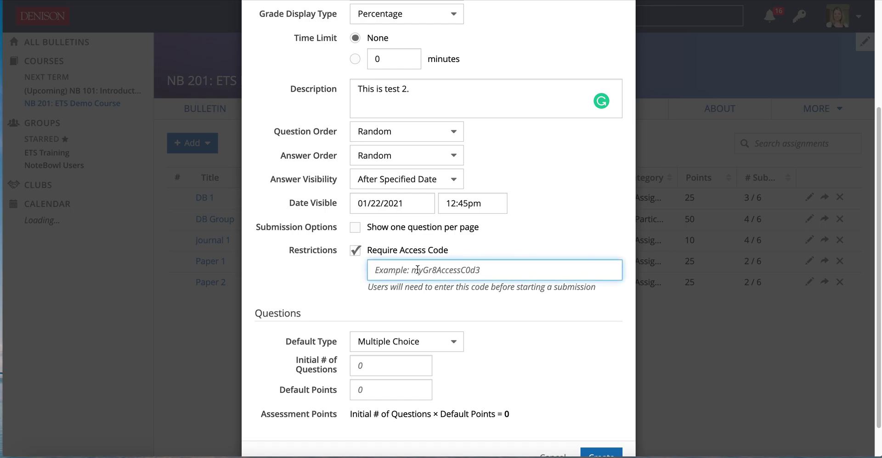
pyautogui.click(357, 252)
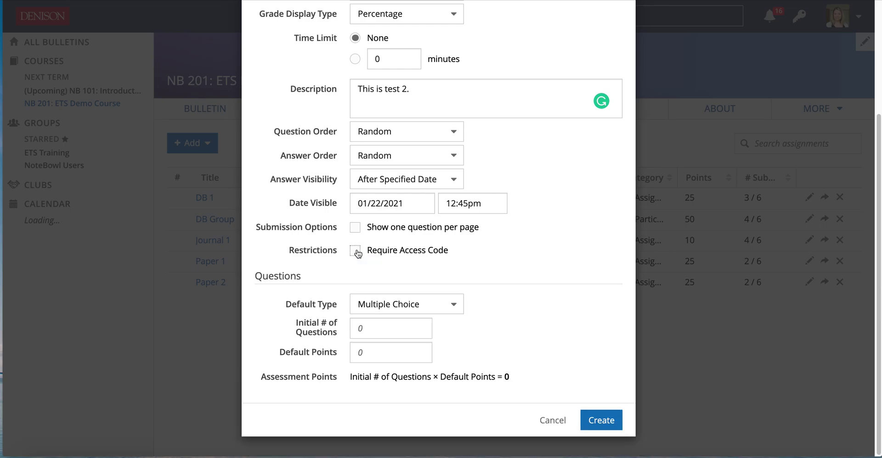
# Enable showing one question per page, keep Multiple Choice as the default question type, and create the test
pyautogui.click(355, 227)
pyautogui.click(391, 305)
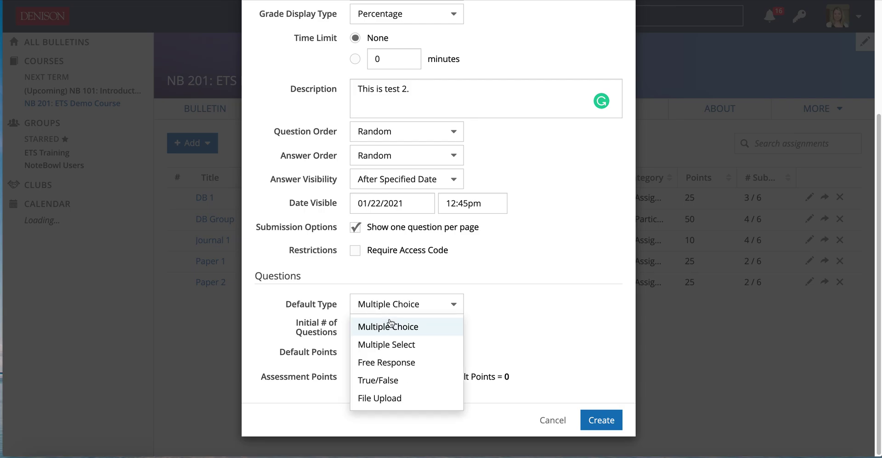
pyautogui.click(319, 308)
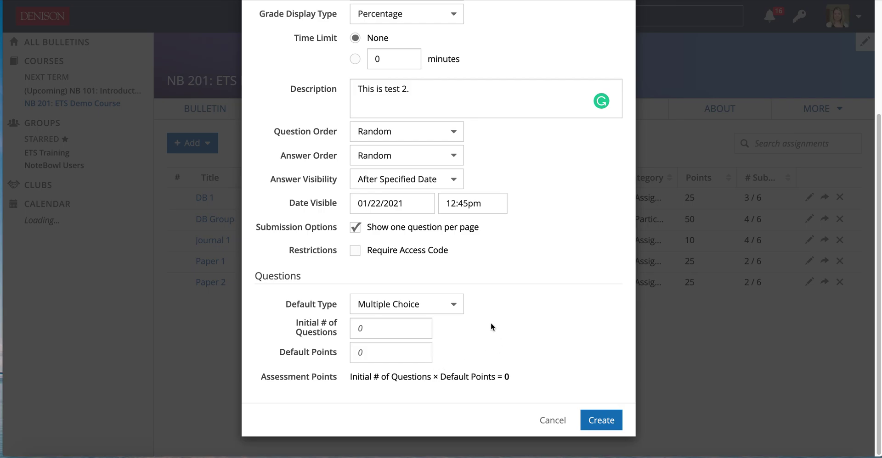
pyautogui.click(603, 423)
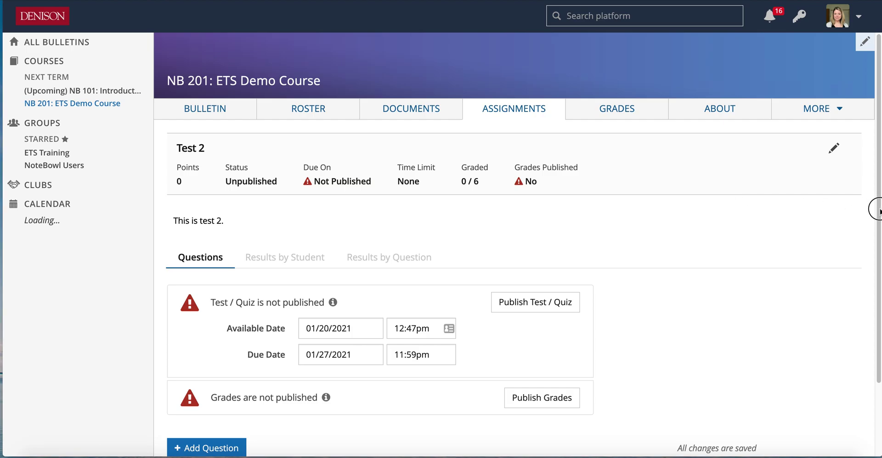
# Examine the test's publishing note and the calendars for its available date and due date
pyautogui.moveTo(878, 210); pyautogui.dragTo(878, 268)
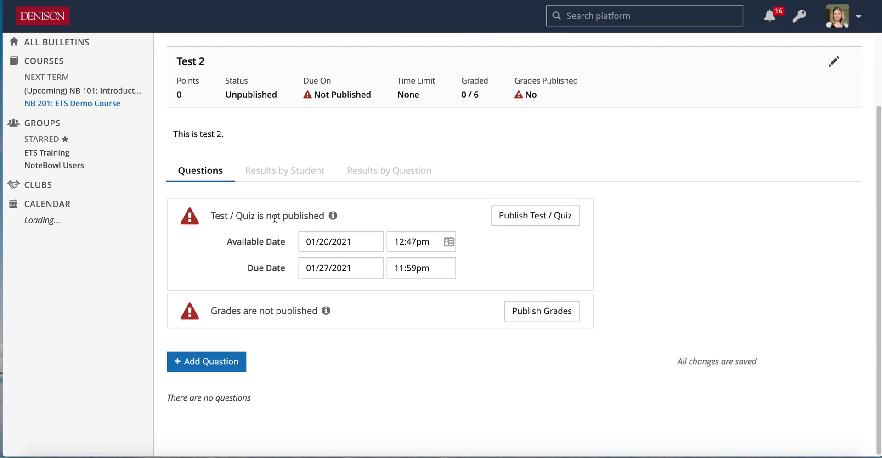
pyautogui.moveTo(333, 216)
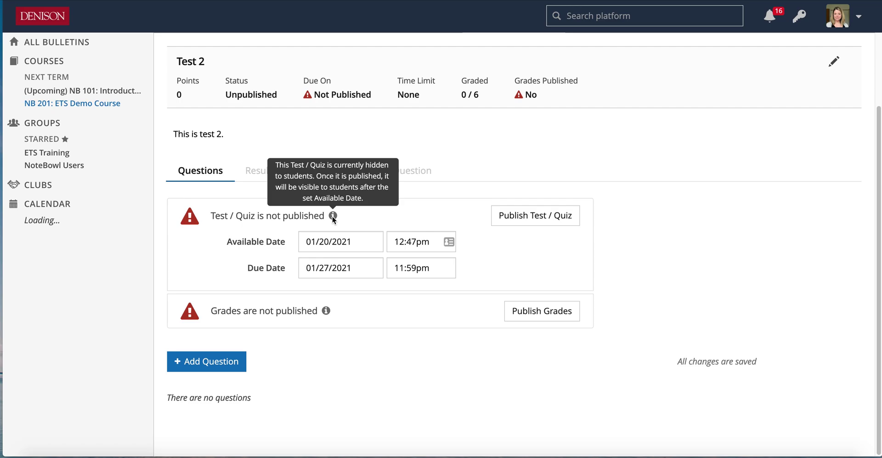
pyautogui.click(340, 242)
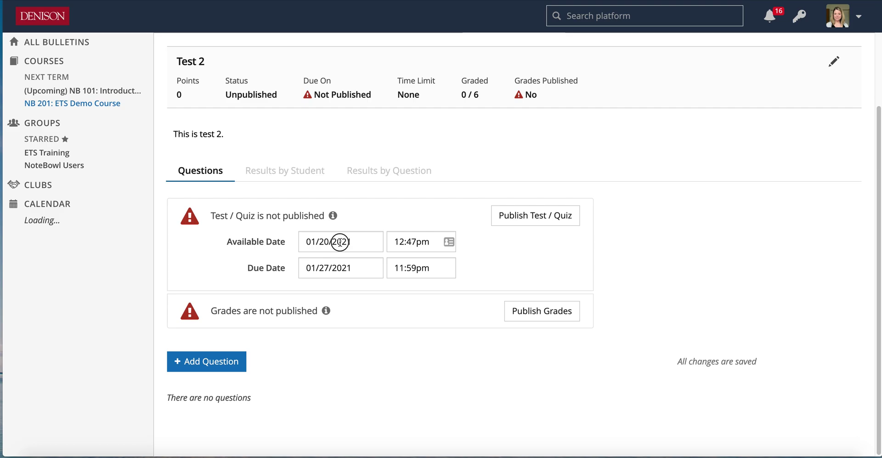
pyautogui.click(297, 250)
pyautogui.click(330, 241)
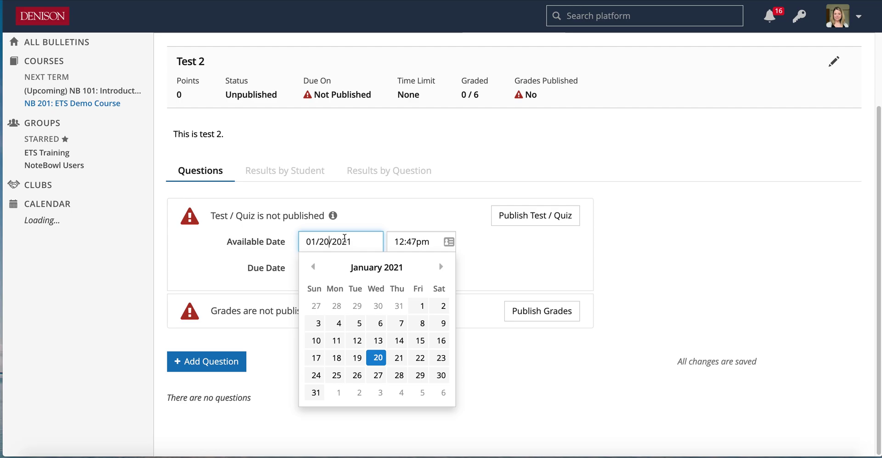
pyautogui.click(282, 251)
pyautogui.click(338, 266)
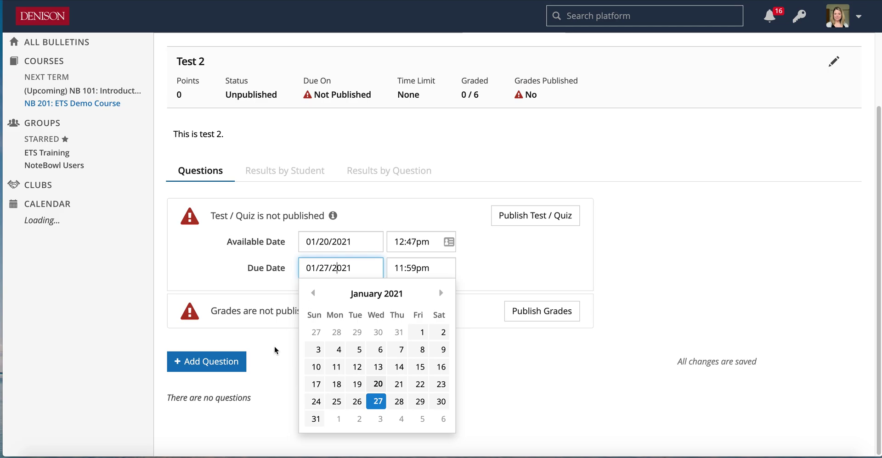
pyautogui.click(252, 373)
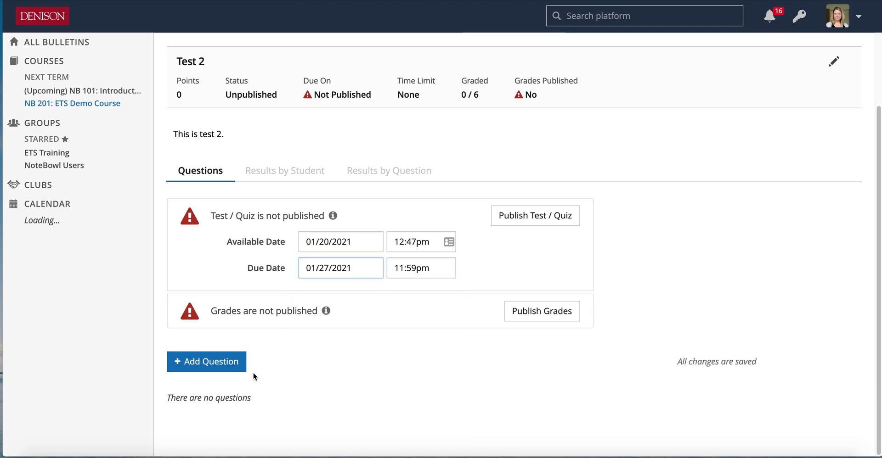
# Add a first question to Test 2 and bring its editing form into view
pyautogui.click(217, 363)
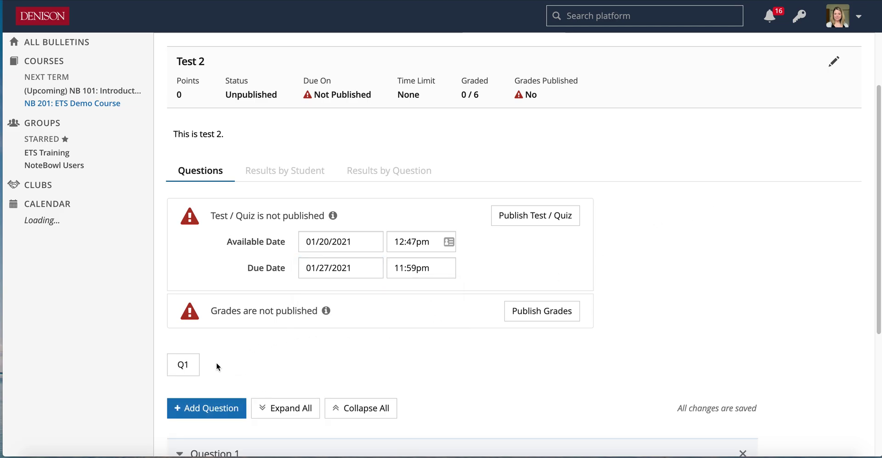
pyautogui.moveTo(878, 199); pyautogui.dragTo(872, 324)
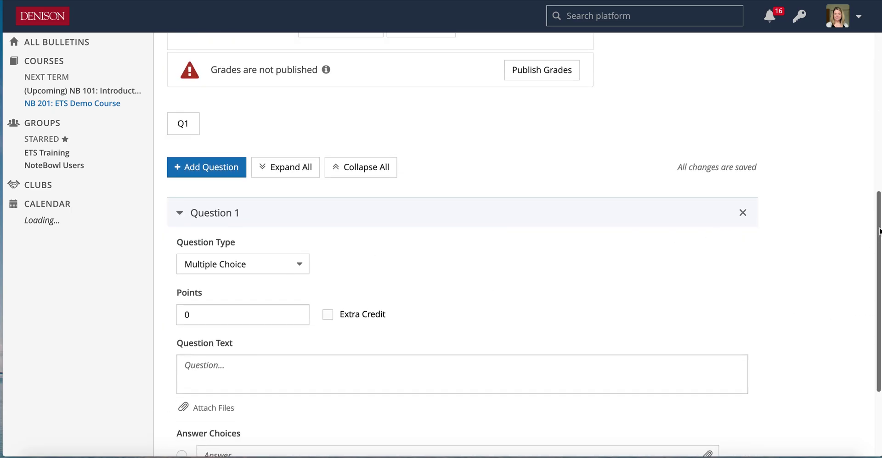
# Set Question 1 to 5 points and enter the question text "What is your favorite type of pet?"
pyautogui.scroll(-3, 314, 174)
pyautogui.click(276, 188)
pyautogui.write('5')
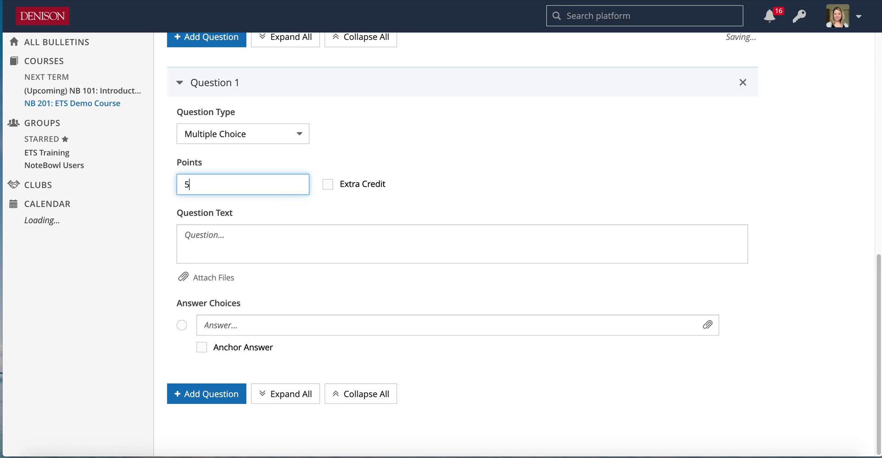
pyautogui.click(311, 235)
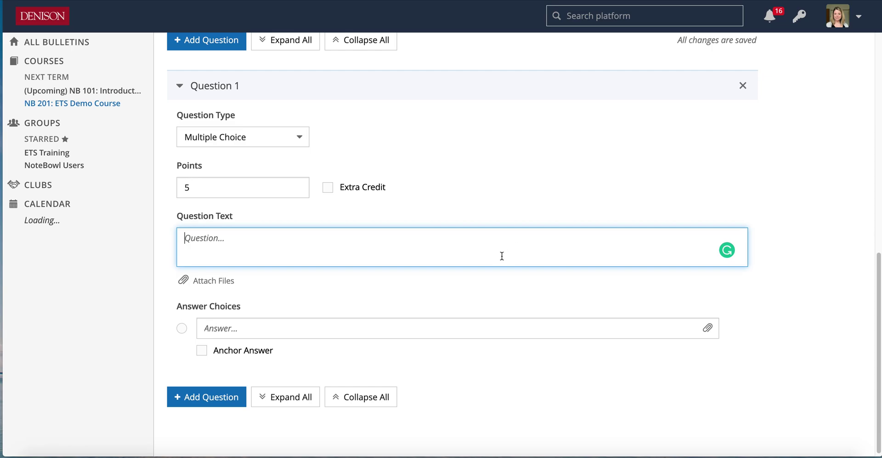
pyautogui.write('What is y')
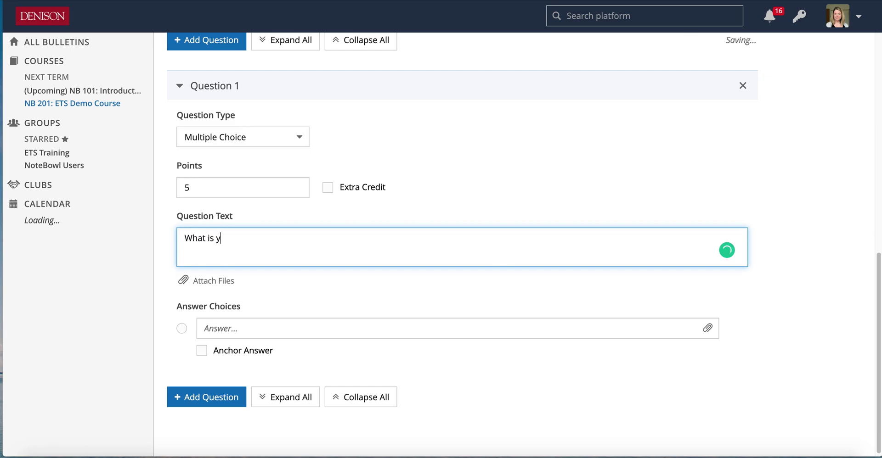
pyautogui.write('our favorite type of pet?')
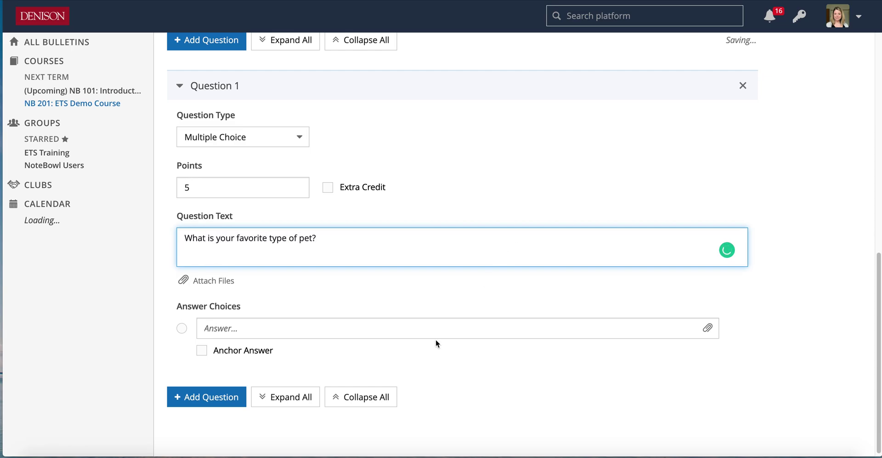
# Enter Dogs, Cats, Hamsters and Alpacas as the answer choices for Question 1
pyautogui.click(335, 328)
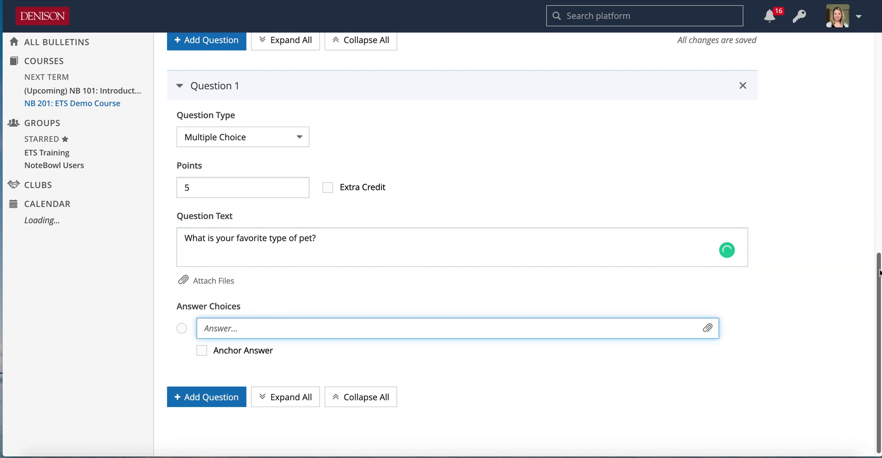
pyautogui.moveTo(879, 271); pyautogui.dragTo(877, 289)
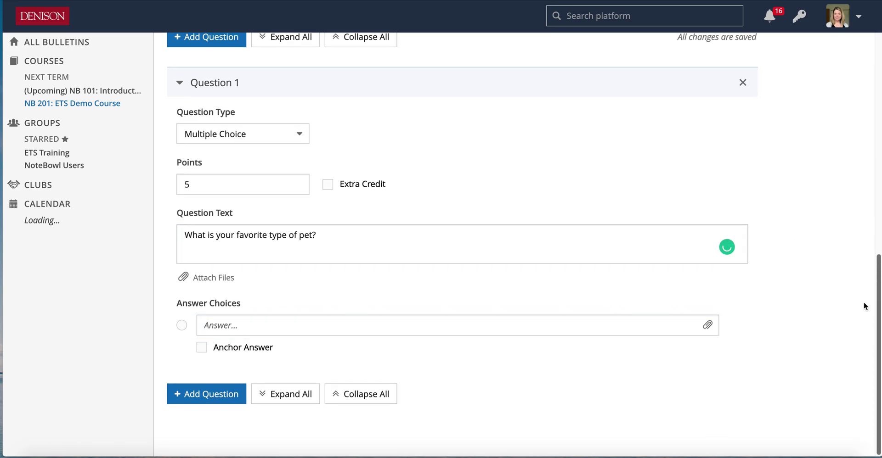
pyautogui.click(257, 328)
pyautogui.write('Dogs')
pyautogui.press('Return')
pyautogui.write('Cats')
pyautogui.press('Return')
pyautogui.moveTo(878, 264); pyautogui.dragTo(877, 234)
pyautogui.write('Hamsters')
pyautogui.press('Return')
pyautogui.write('Alpachas')
pyautogui.rightClick(223, 375)
pyautogui.click(257, 262)
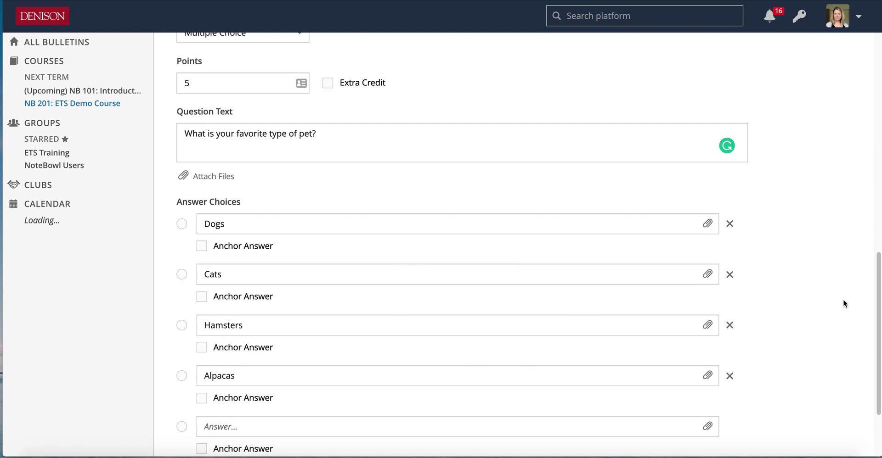
# Mark Dogs as the correct answer to Question 1
pyautogui.scroll(-3, 878, 287)
pyautogui.scroll(2, 878, 294)
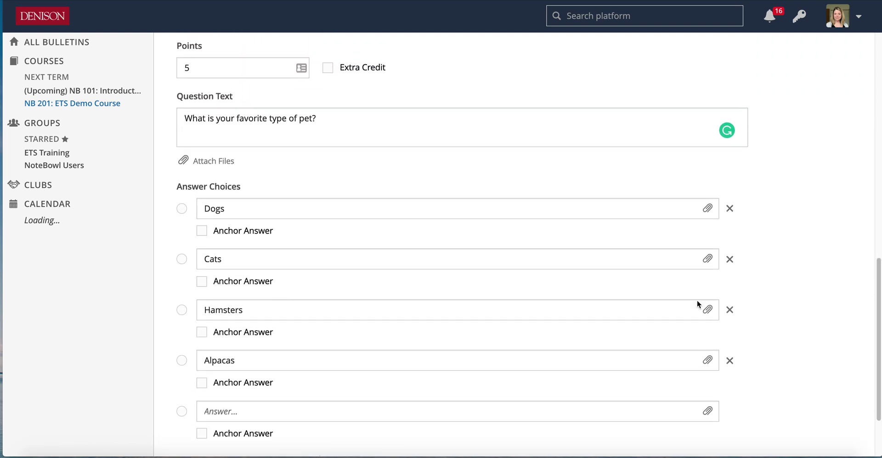
pyautogui.click(182, 209)
pyautogui.click(181, 264)
pyautogui.click(181, 209)
# Add "All of the above" as the fifth answer choice of Question 1 and anchor it
pyautogui.scroll(-3, 872, 276)
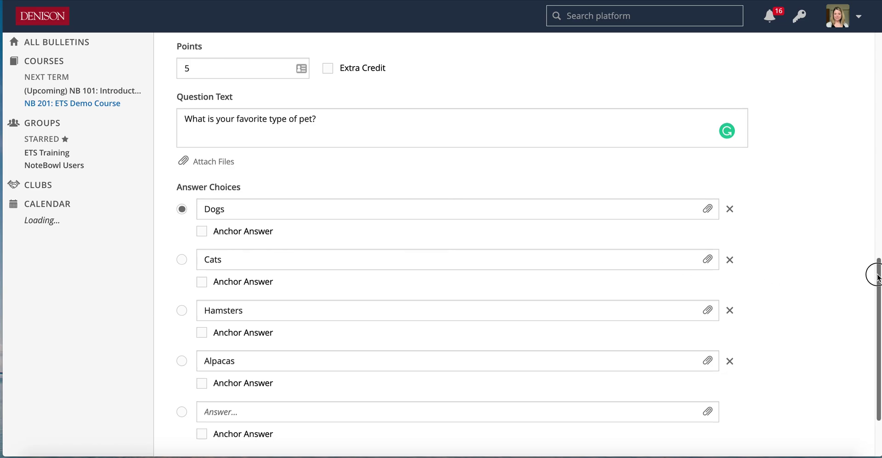
pyautogui.click(221, 343)
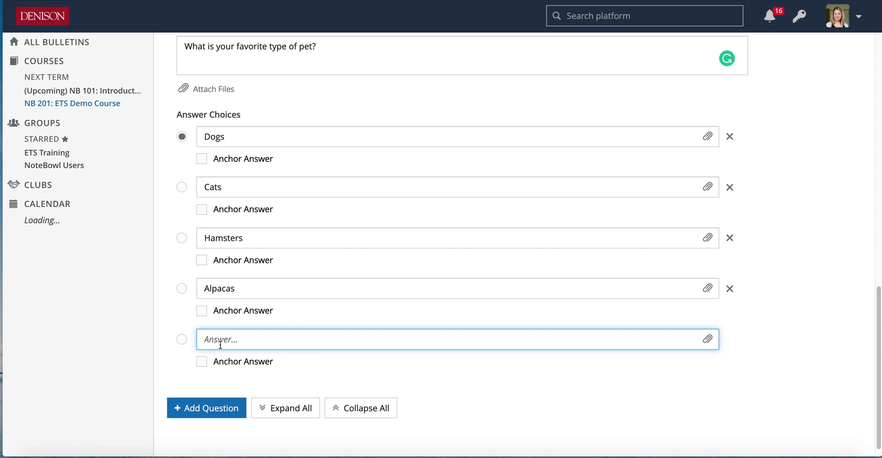
pyautogui.write('All of the ')
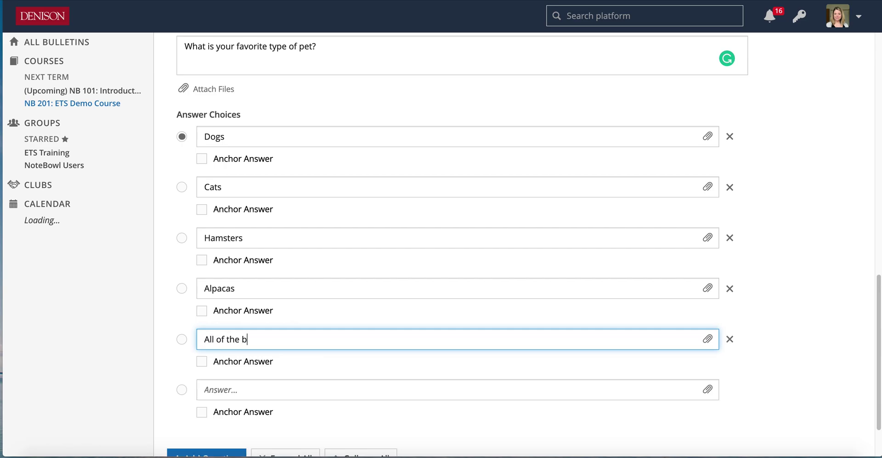
pyautogui.write('above')
pyautogui.click(200, 361)
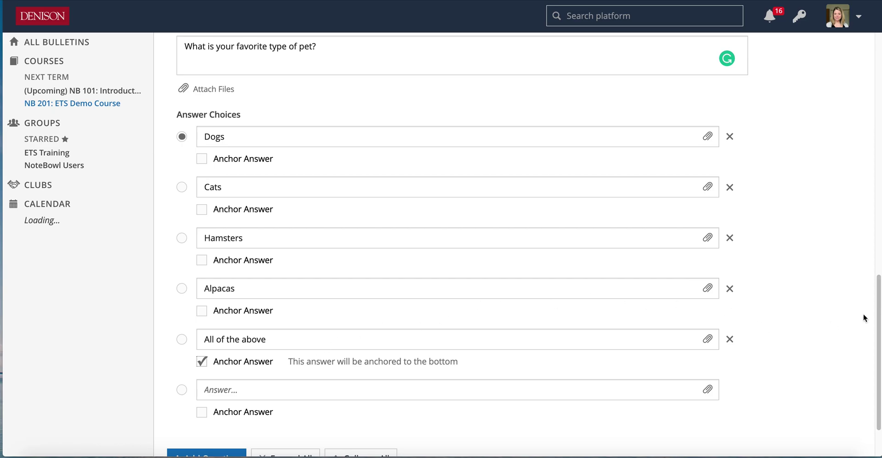
# Add a second question to the test and change its type to Multiple Select
pyautogui.moveTo(877, 324); pyautogui.dragTo(877, 349)
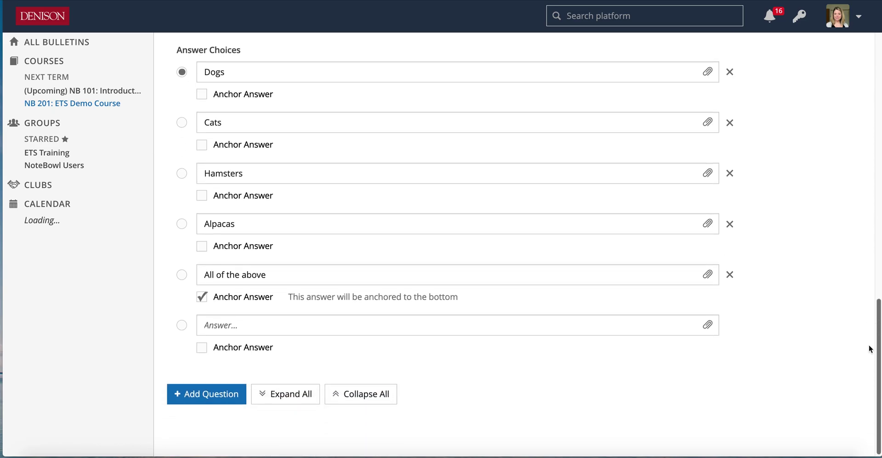
pyautogui.click(207, 394)
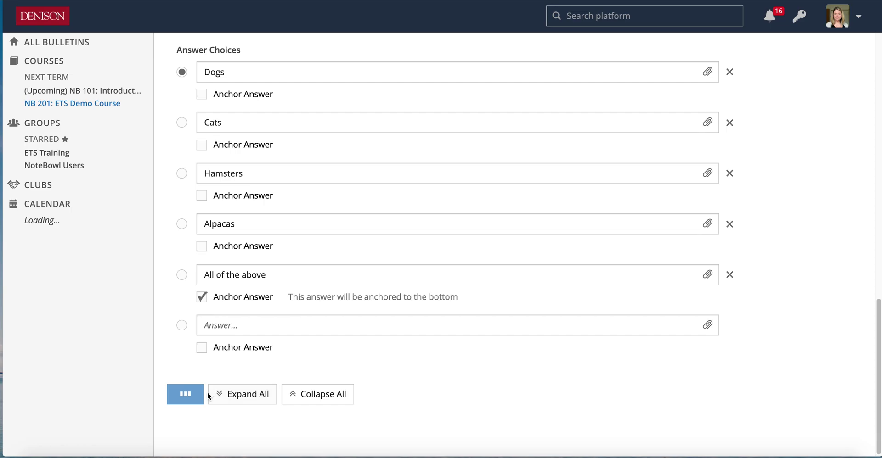
pyautogui.moveTo(874, 348); pyautogui.dragTo(877, 423)
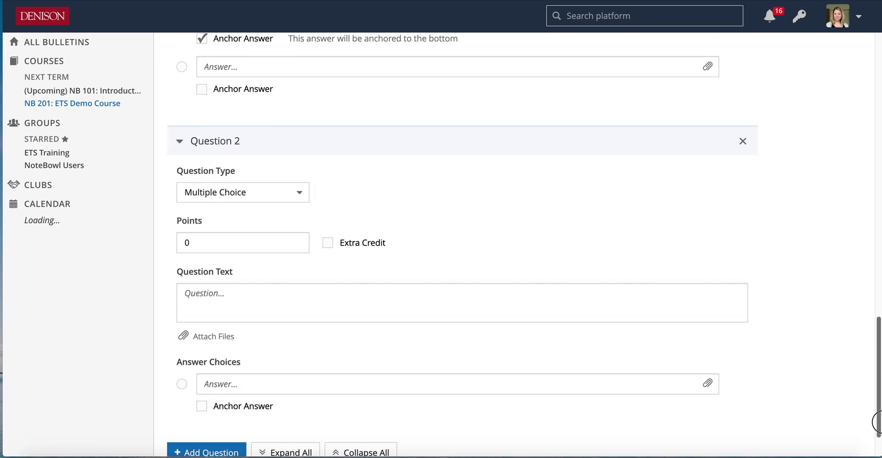
pyautogui.click(245, 194)
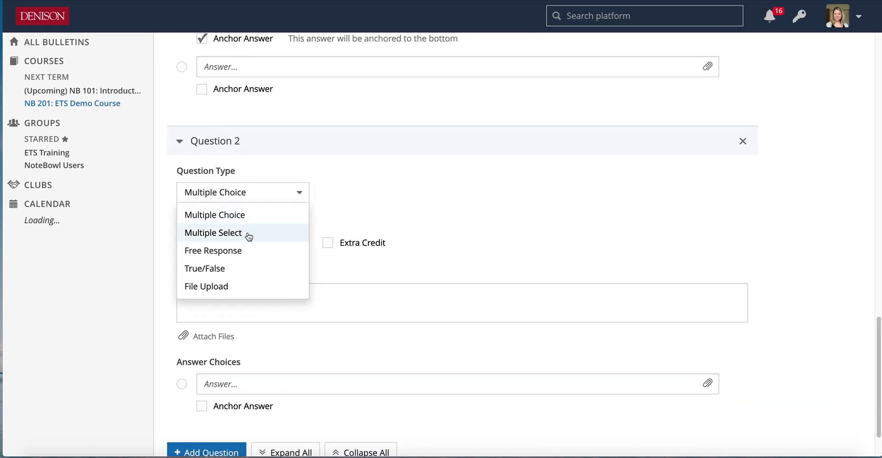
pyautogui.click(229, 235)
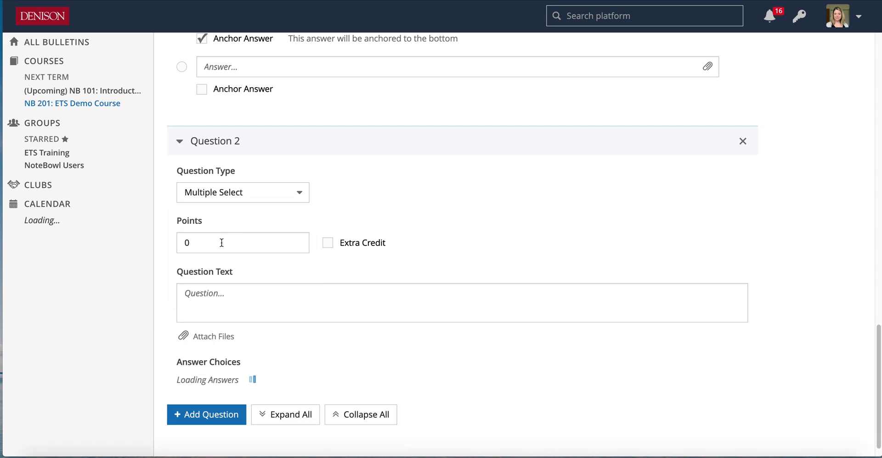
# Set Question 2 to 5 points and enter the text "Select all items you need when getting a new pet."
pyautogui.doubleClick(222, 243)
pyautogui.write('5')
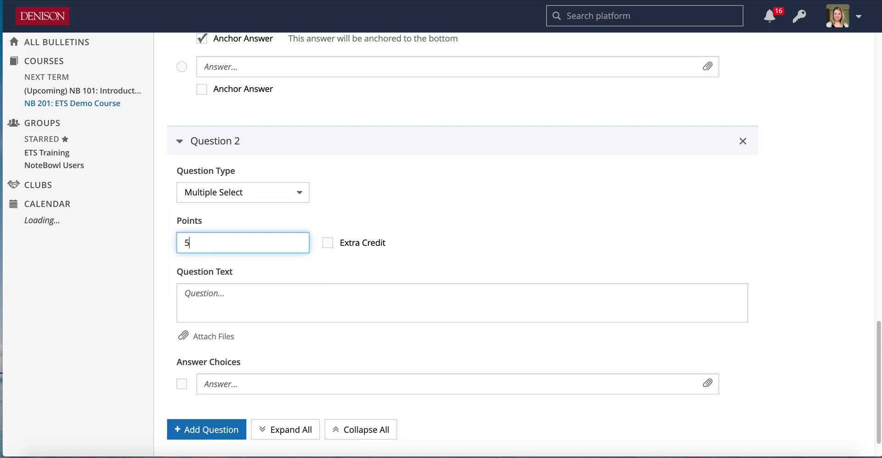
pyautogui.click(239, 308)
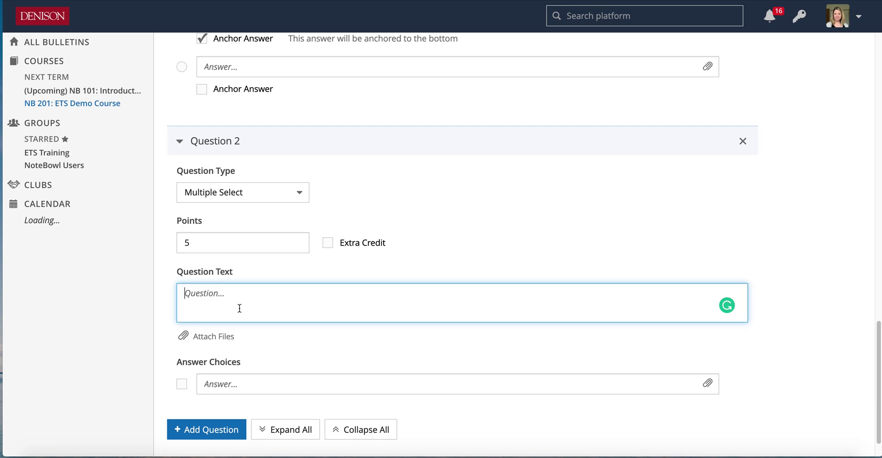
pyautogui.write('Select all items you ne')
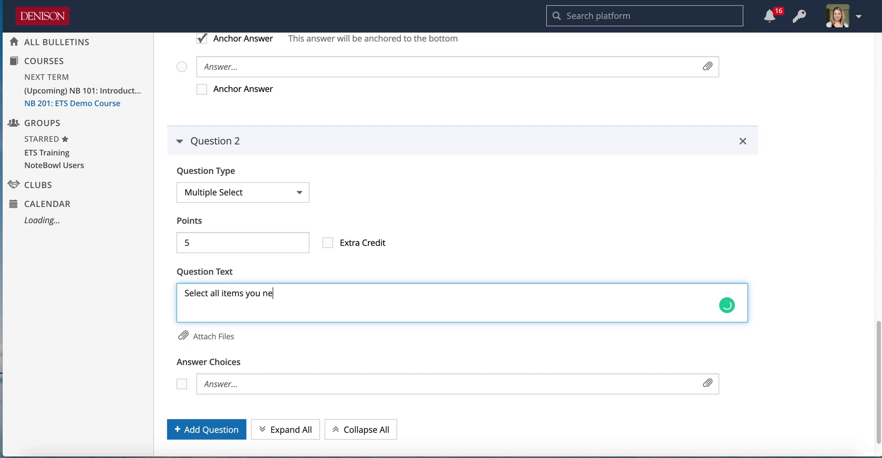
pyautogui.write('ed when getting a new pet.')
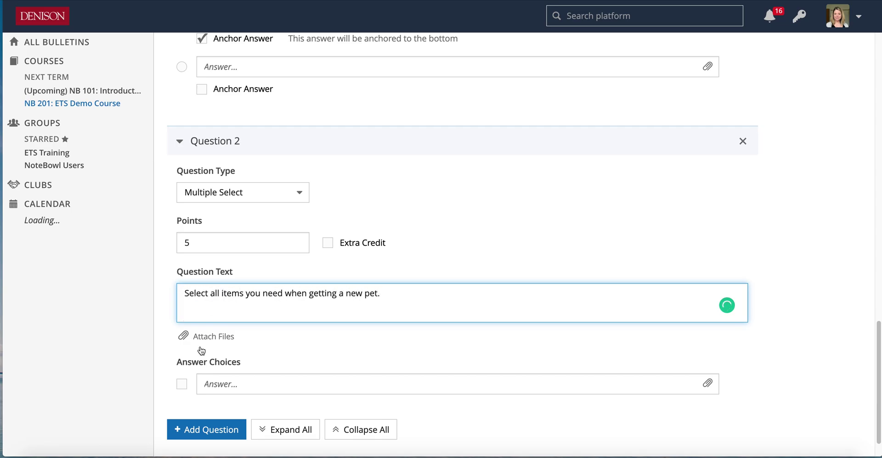
# Enter the Question 2 answer choices water, food, collar, "a personal assistant to care for the pet" and nothing
pyautogui.click(244, 380)
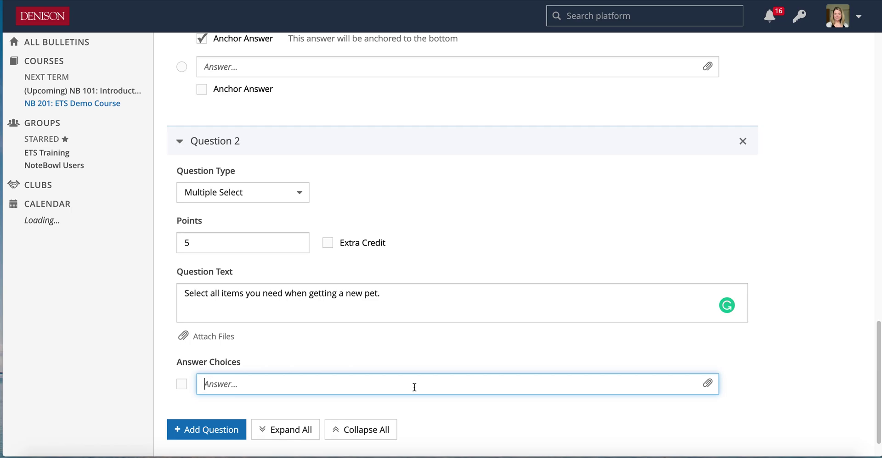
pyautogui.write('water dish')
pyautogui.click(415, 411)
pyautogui.write('food bowl')
pyautogui.scroll(-2, 449, 366)
pyautogui.click(432, 348)
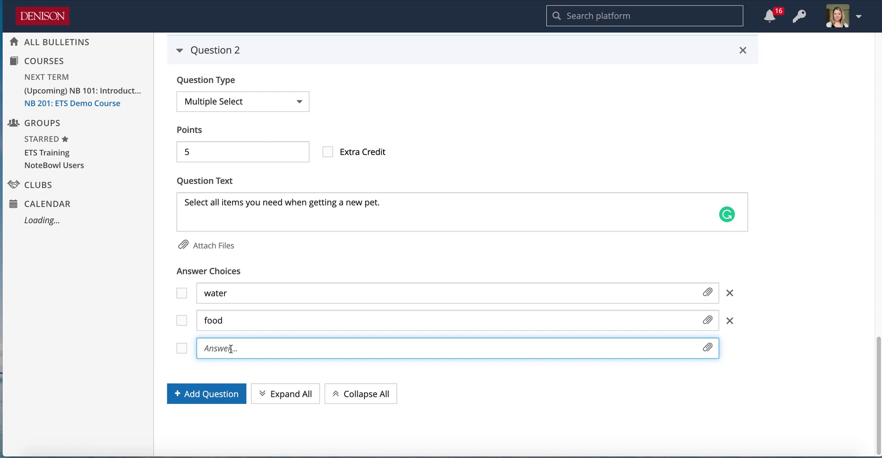
pyautogui.write('collar')
pyautogui.click(222, 375)
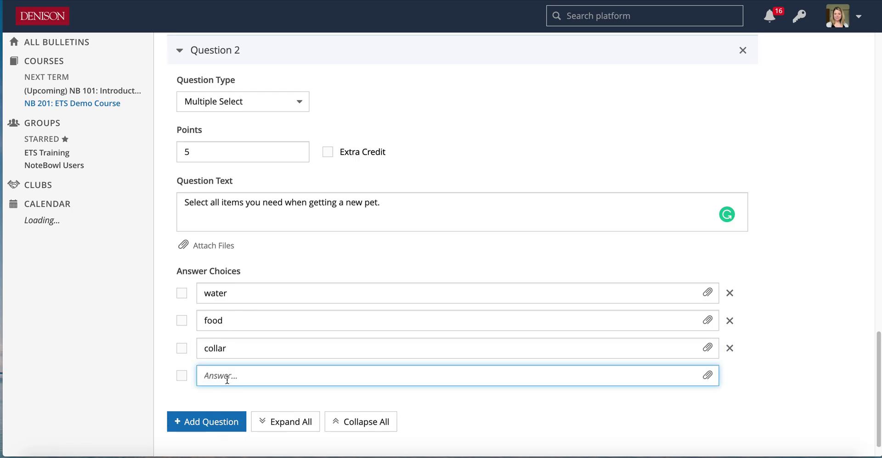
pyautogui.write('a personal assistant to care for the pet')
pyautogui.click(222, 404)
pyautogui.scroll(-2, 139, 306)
pyautogui.write('nothing')
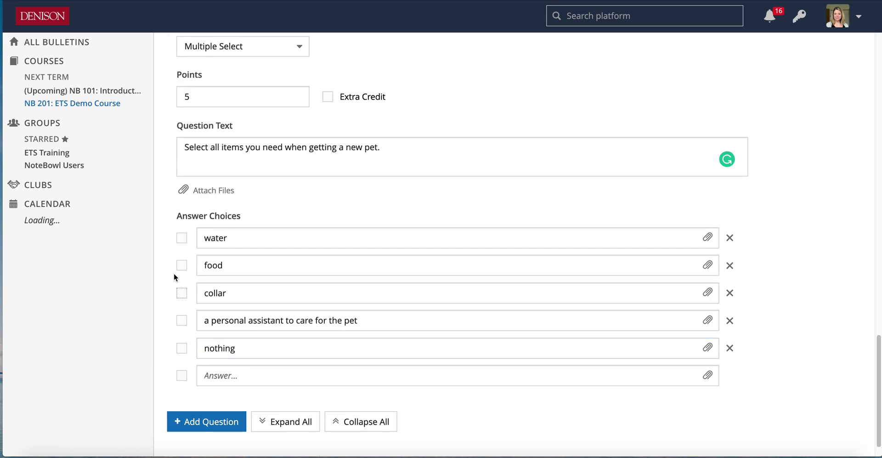
# Mark water, food and collar as the correct answers to Question 2
pyautogui.click(182, 238)
pyautogui.click(181, 266)
pyautogui.click(182, 293)
# Add a third question of type Free Response and make it worth 5 points
pyautogui.click(215, 424)
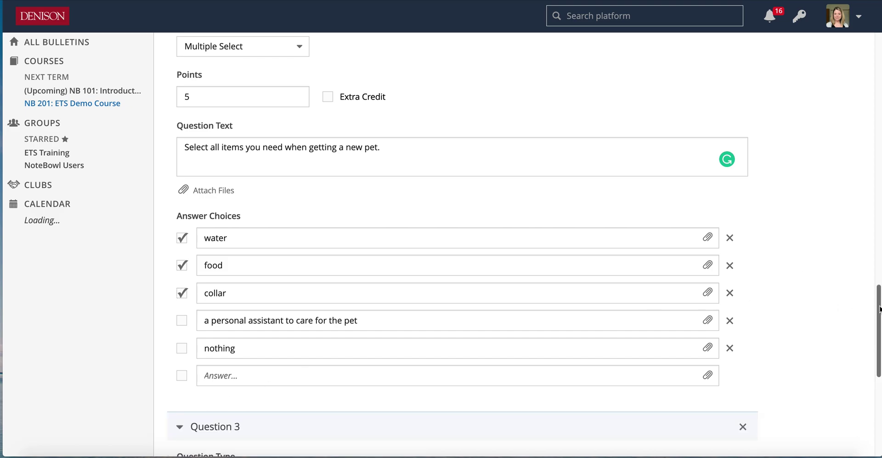
pyautogui.scroll(-6, 872, 316)
pyautogui.click(281, 198)
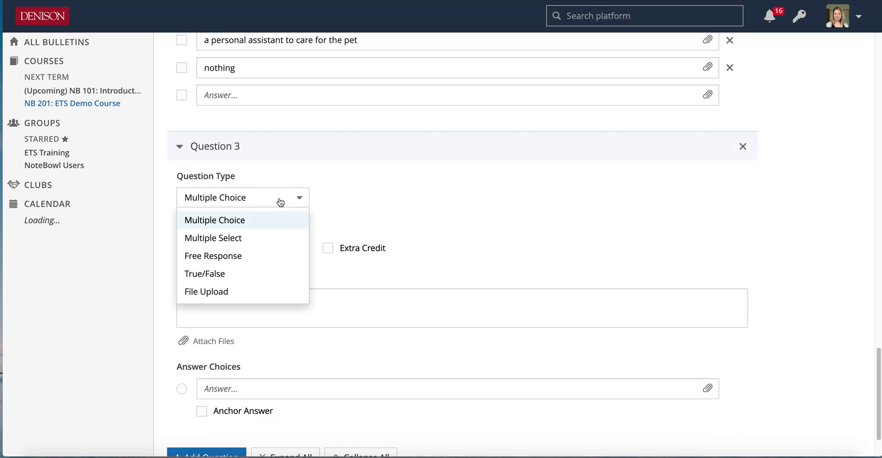
pyautogui.click(247, 258)
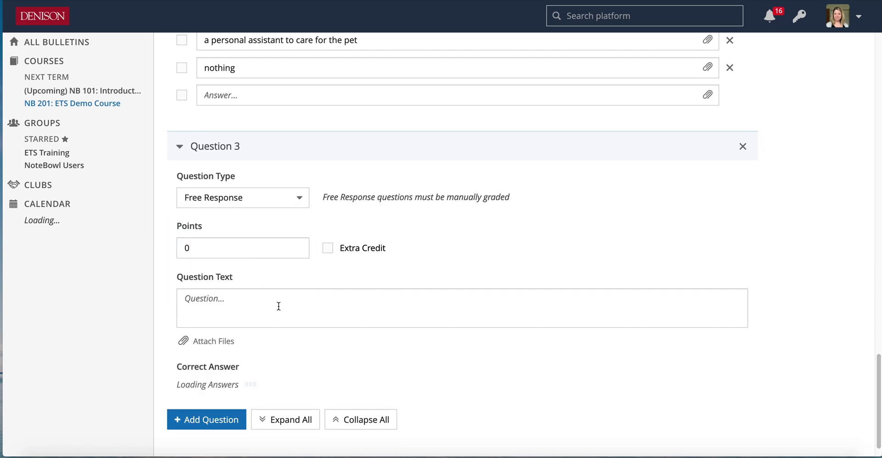
pyautogui.doubleClick(238, 253)
pyautogui.write('5')
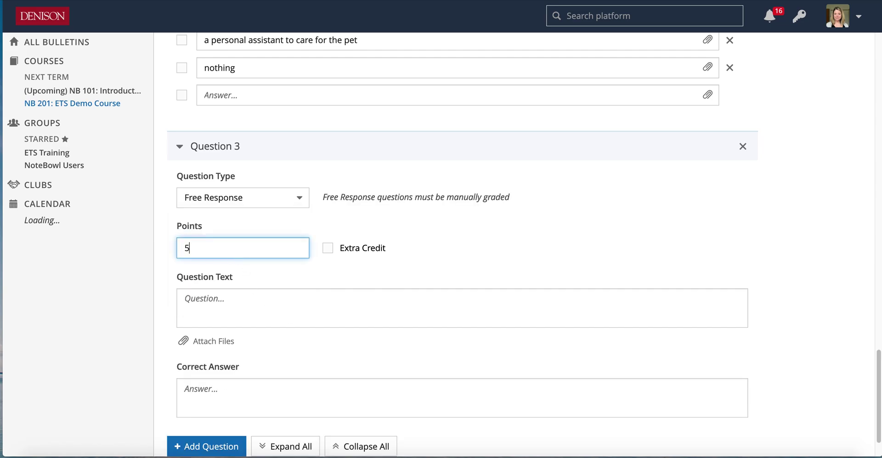
# Enter "Describe what you think this pet's personality is like." as the text of Question 3
pyautogui.click(260, 316)
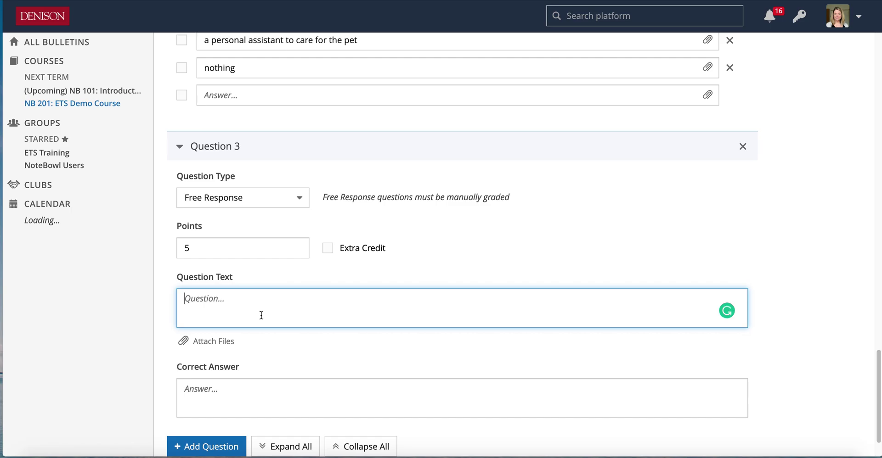
pyautogui.write("Describe what you think this dog's personality is like.")
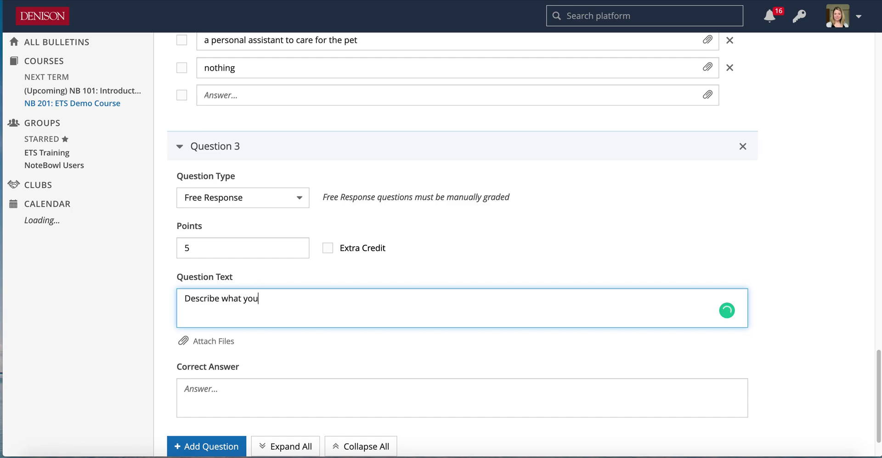
pyautogui.doubleClick(308, 299)
pyautogui.write("pet's personality is like.")
pyautogui.click(274, 336)
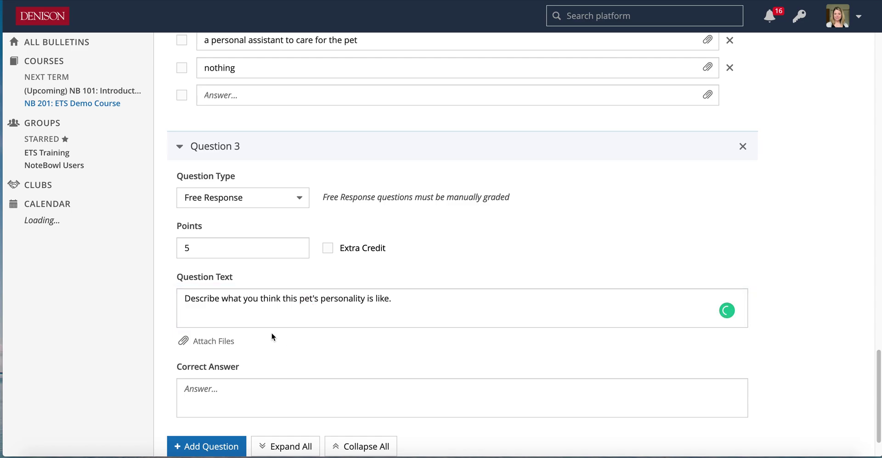
# Attach the image dog.jpeg from the DEMO mats folder to Question 3
pyautogui.click(215, 343)
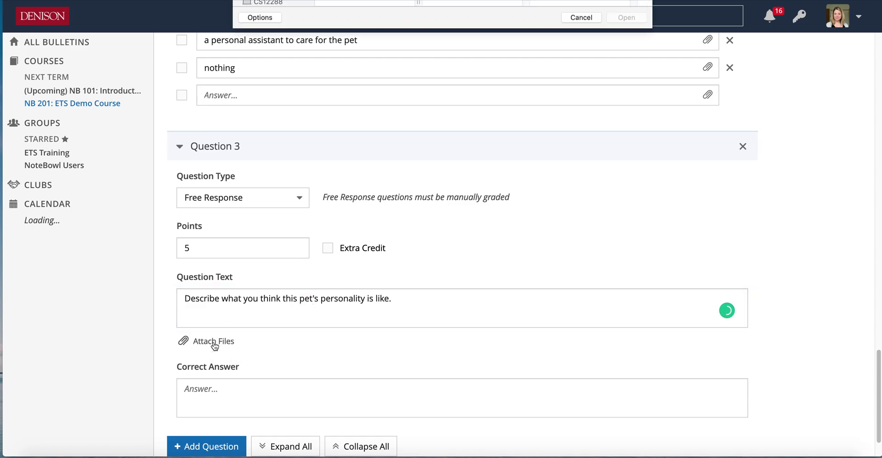
pyautogui.click(369, 43)
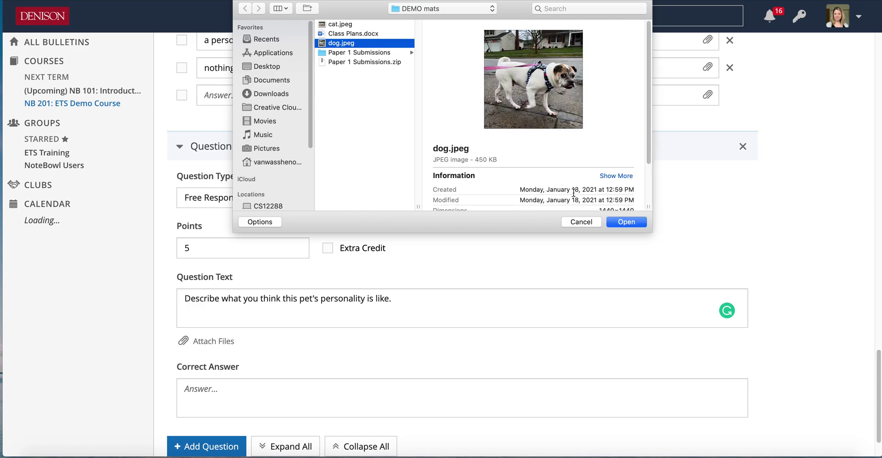
pyautogui.click(625, 222)
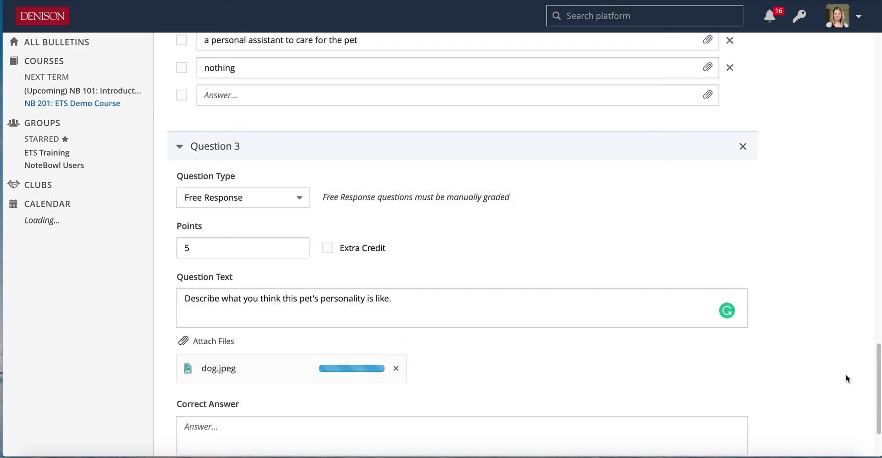
# Enter "varies" as the correct answer to Question 3
pyautogui.moveTo(878, 364); pyautogui.dragTo(877, 380)
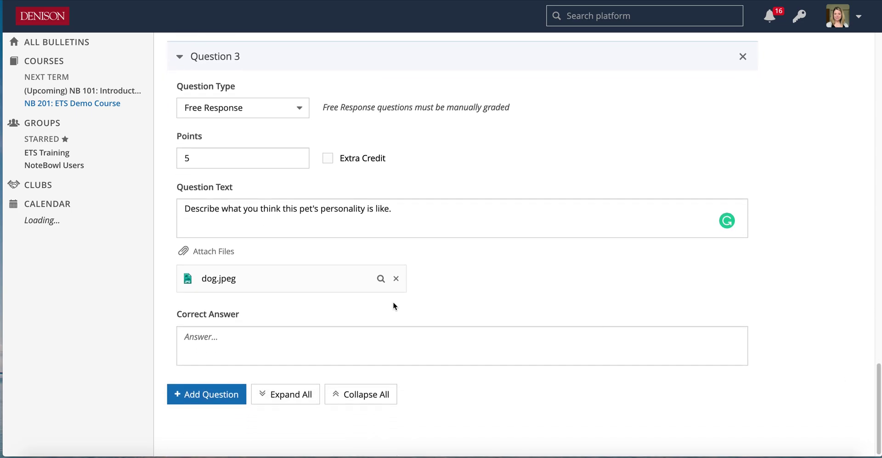
pyautogui.click(255, 342)
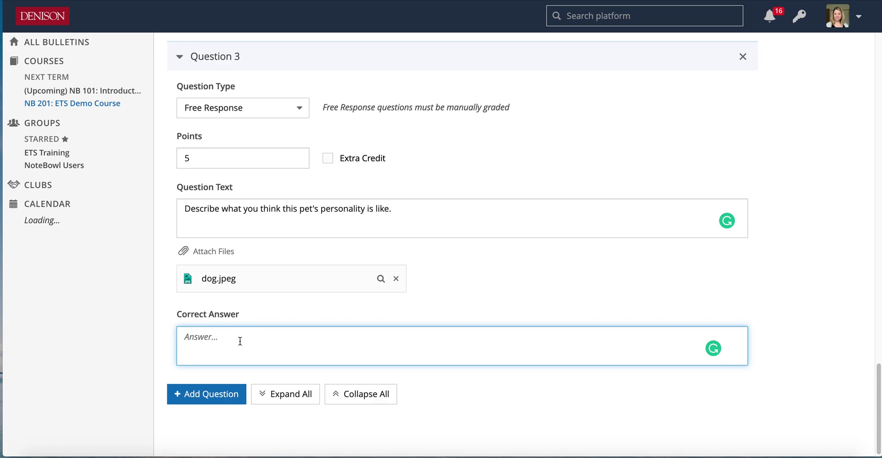
pyautogui.write('varies')
# Add a fourth question of type True/False and make it worth 5 points
pyautogui.click(232, 398)
pyautogui.scroll(-5, 339, 208)
pyautogui.click(288, 213)
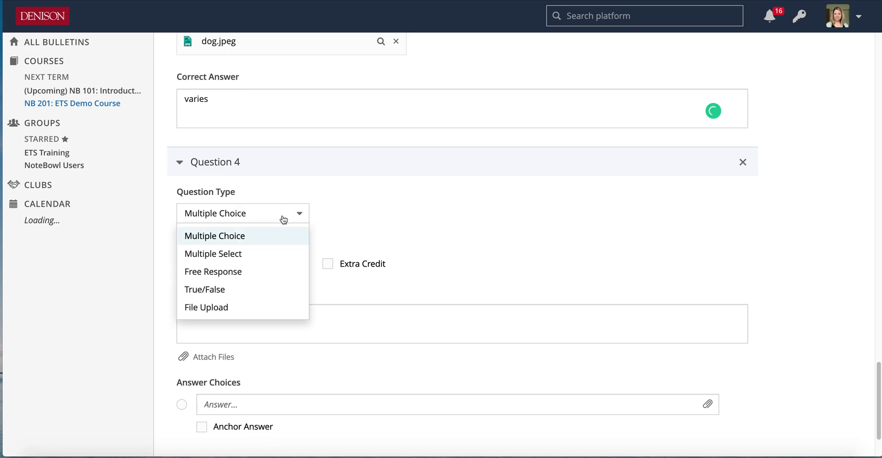
pyautogui.click(254, 290)
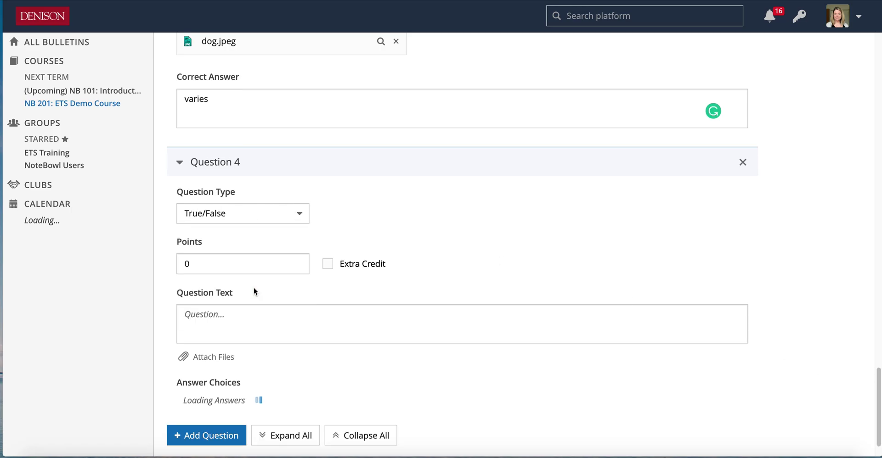
pyautogui.scroll(-3, 862, 398)
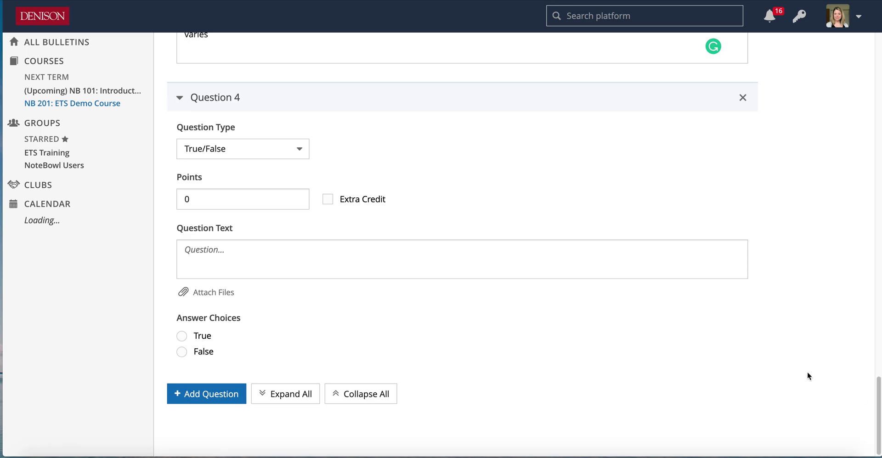
pyautogui.click(342, 253)
pyautogui.click(232, 201)
pyautogui.write('5')
# Enter "Hamsters have larger brains than alpacas." as the text of Question 4 and mark False as the correct answer
pyautogui.click(244, 258)
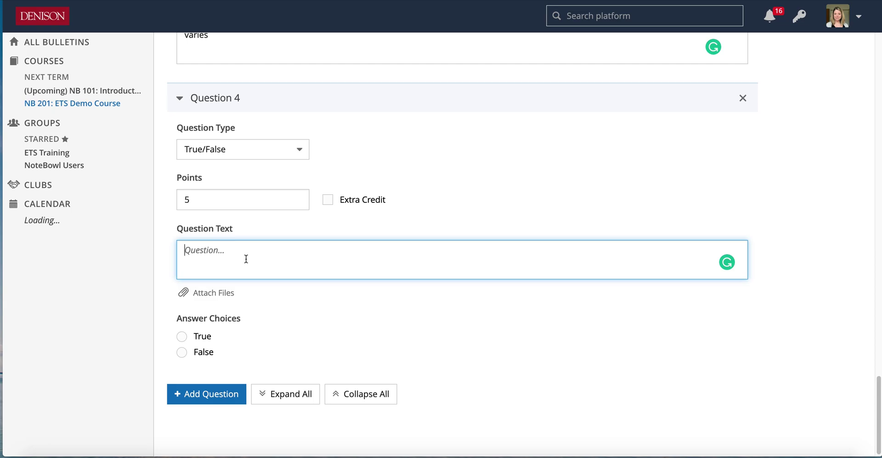
pyautogui.write('Hamsters have larger brains than alpachas')
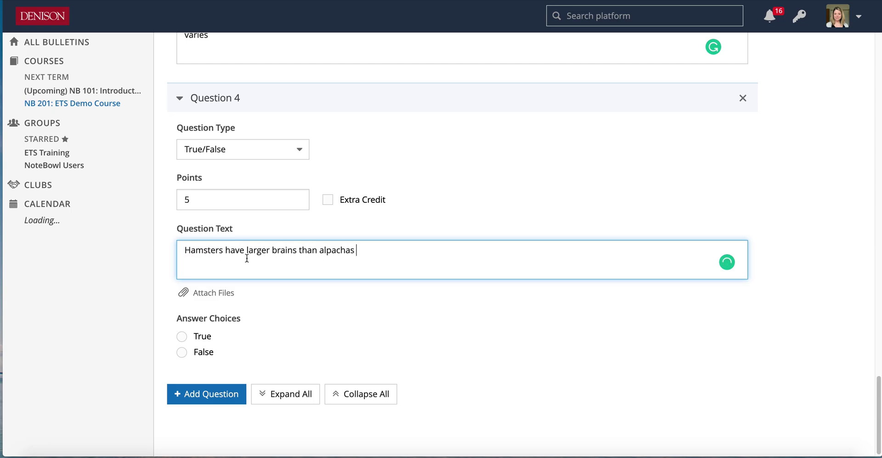
pyautogui.click(331, 265)
pyautogui.click(182, 352)
pyautogui.click(406, 253)
pyautogui.click(203, 349)
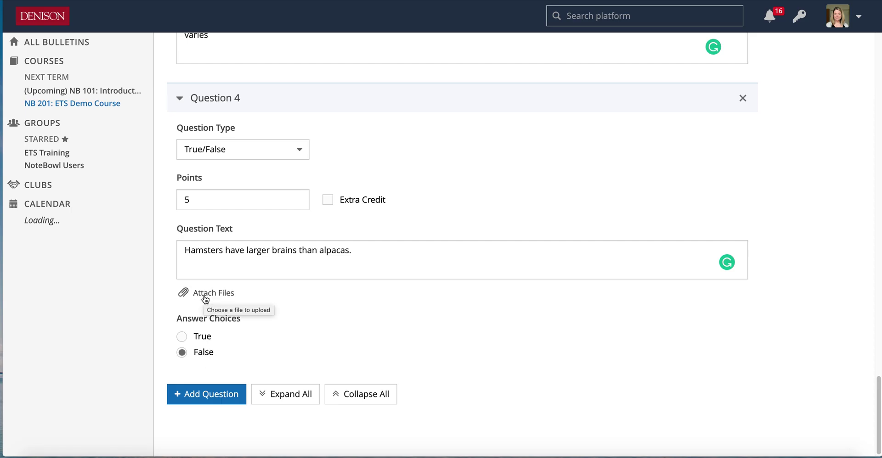
# Add a fifth question of type File Upload and make it worth 5 points
pyautogui.click(211, 396)
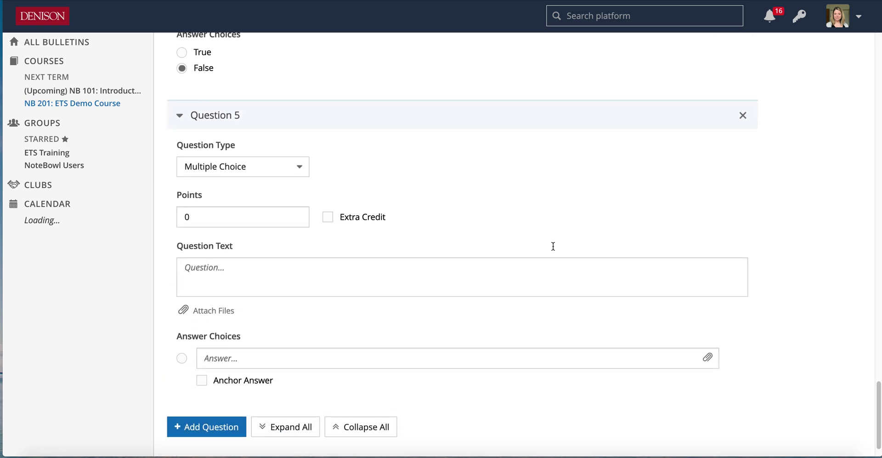
pyautogui.click(282, 170)
pyautogui.click(219, 263)
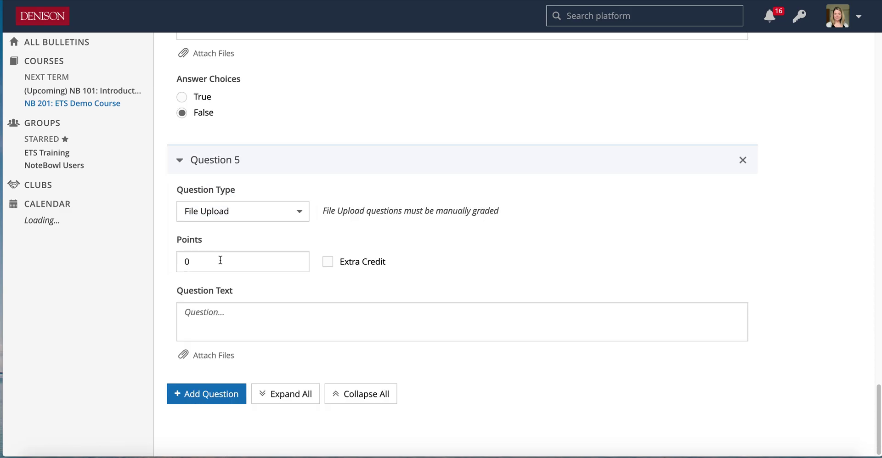
pyautogui.click(221, 260)
pyautogui.write('5')
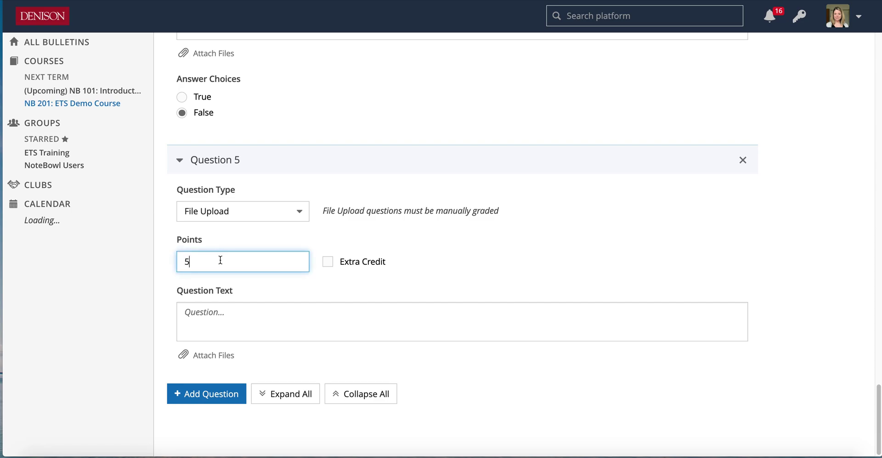
# Enter "Submit a photo of a pet or of a pet you think looks cool from a Google search." as the text of Question 5
pyautogui.click(246, 314)
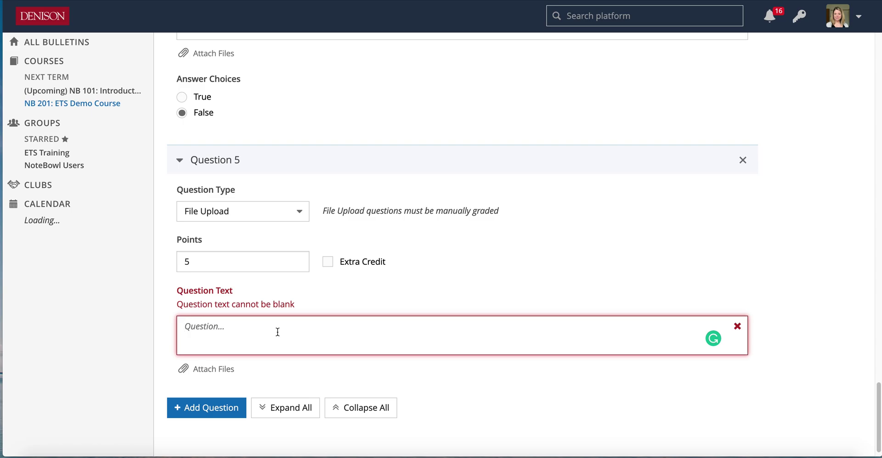
pyautogui.write('Submit a photo of your favorite type of pet')
pyautogui.moveTo(355, 312); pyautogui.dragTo(258, 314)
pyautogui.write('pet or of a pet you think looks cool form a Google search.')
pyautogui.click(354, 396)
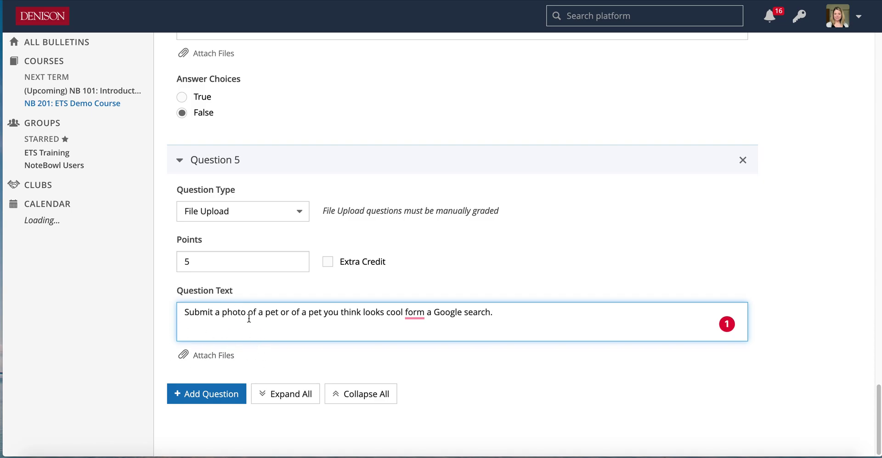
pyautogui.click(413, 315)
pyautogui.click(415, 346)
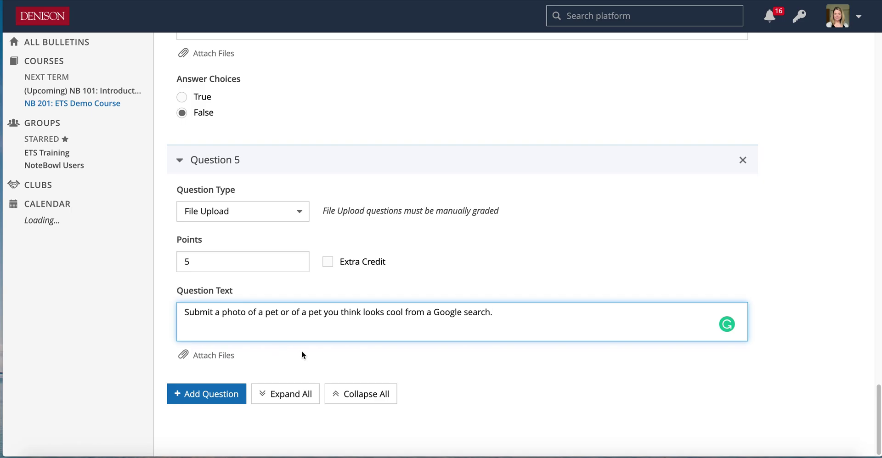
# Publish Test 2 with its set available and due dates
pyautogui.moveTo(876, 390); pyautogui.dragTo(868, 67)
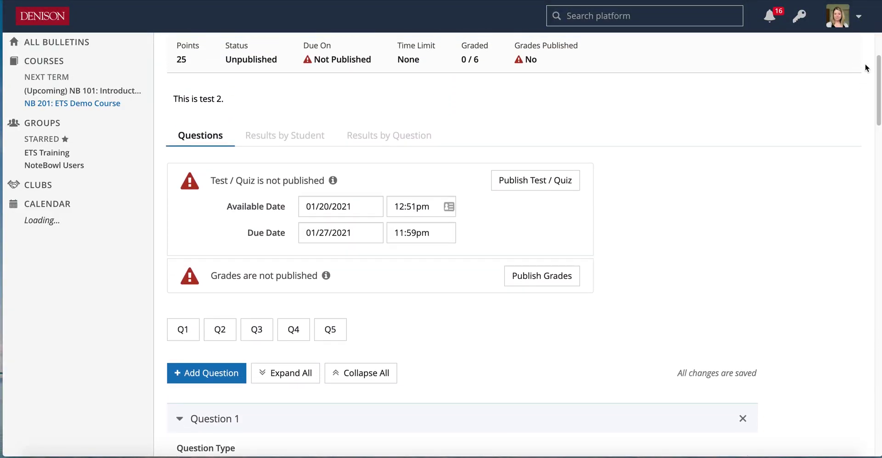
pyautogui.click(536, 182)
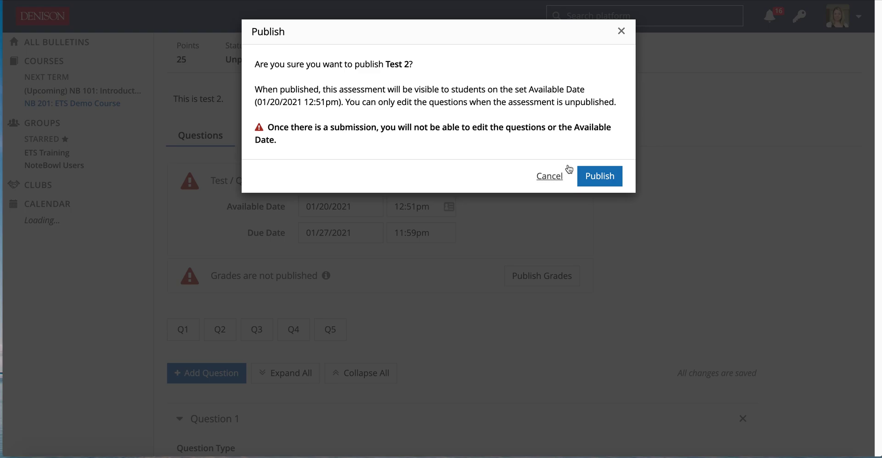
pyautogui.click(600, 177)
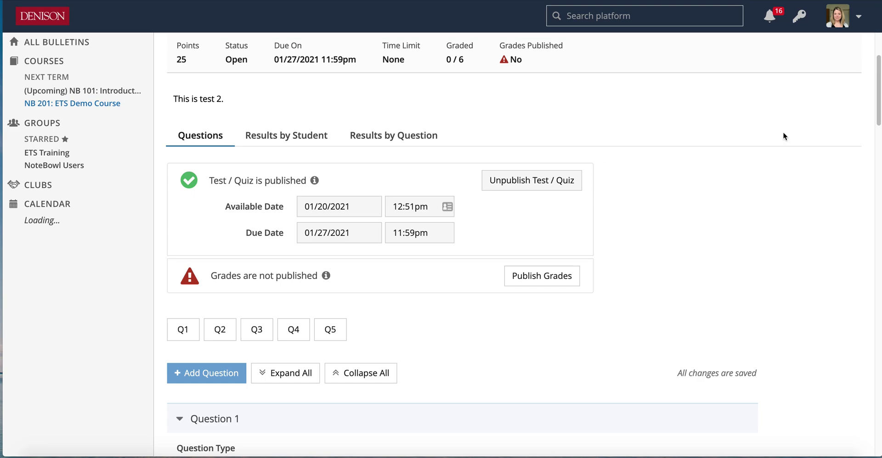
# View the course as a Generic Student and start the Test 2 assessment
pyautogui.moveTo(873, 98); pyautogui.dragTo(875, 83)
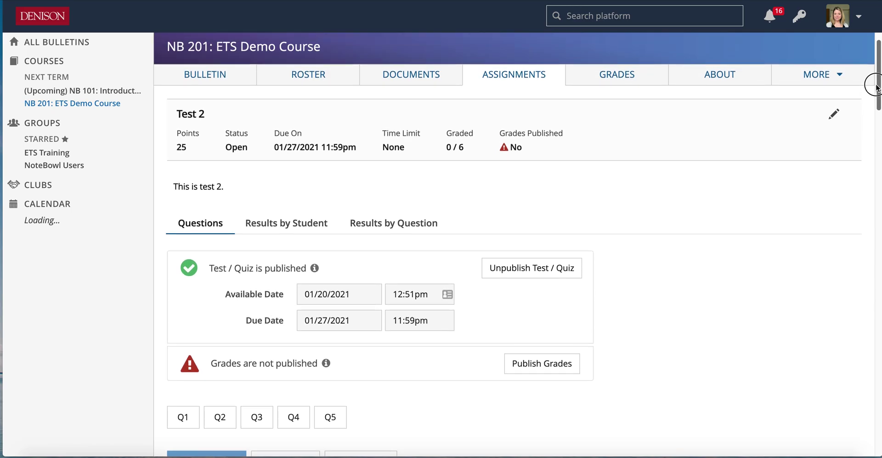
pyautogui.click(823, 77)
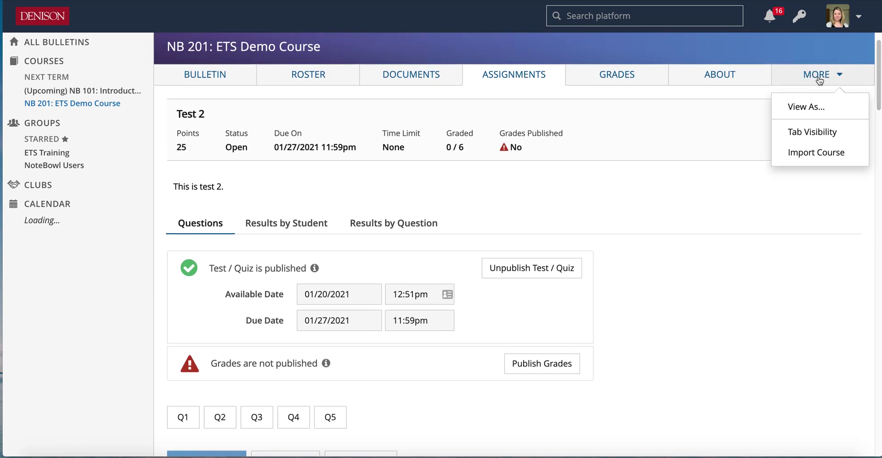
pyautogui.click(810, 111)
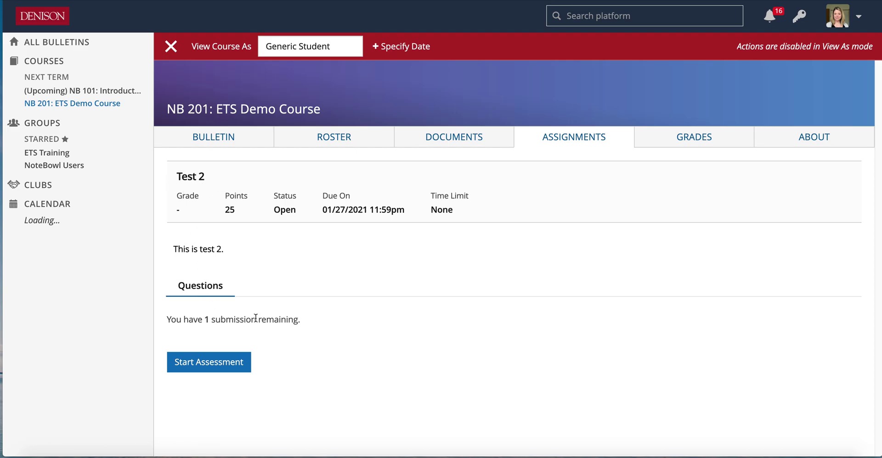
pyautogui.click(197, 368)
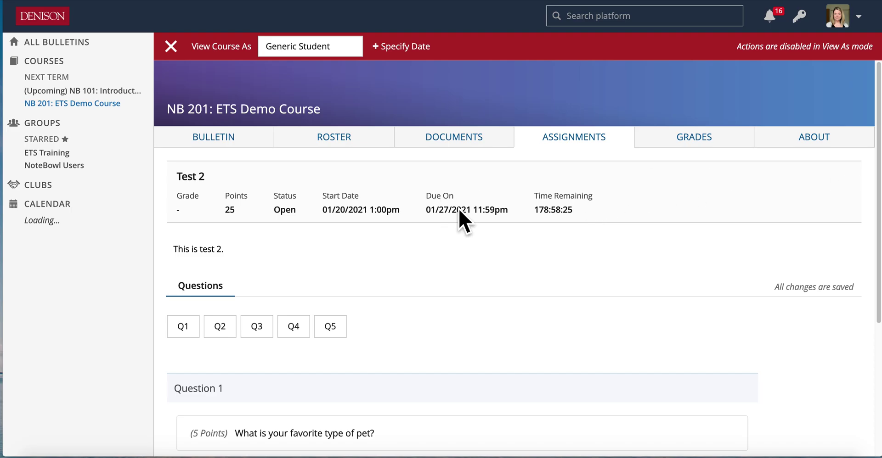
# Examine Question 1 and its answer choices as students see them, and exit the student view
pyautogui.moveTo(879, 164); pyautogui.dragTo(878, 272)
pyautogui.click(206, 326)
pyautogui.moveTo(204, 342); pyautogui.dragTo(207, 343)
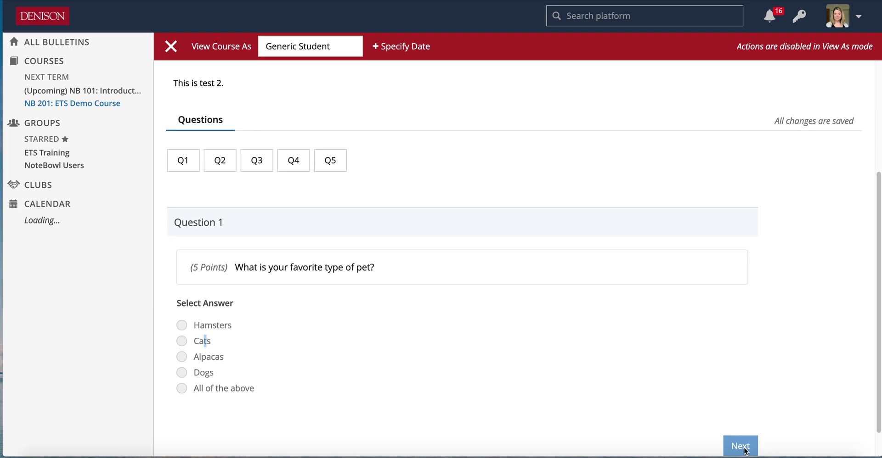
pyautogui.click(593, 336)
pyautogui.moveTo(878, 303); pyautogui.dragTo(868, 198)
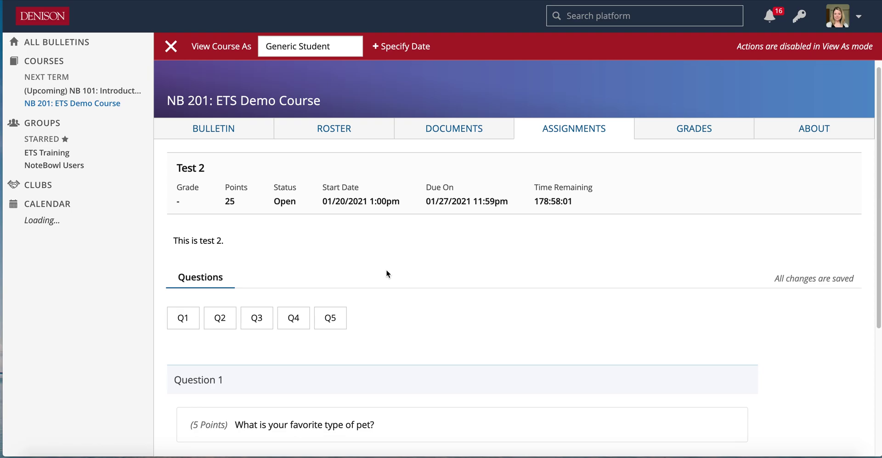
pyautogui.click(171, 46)
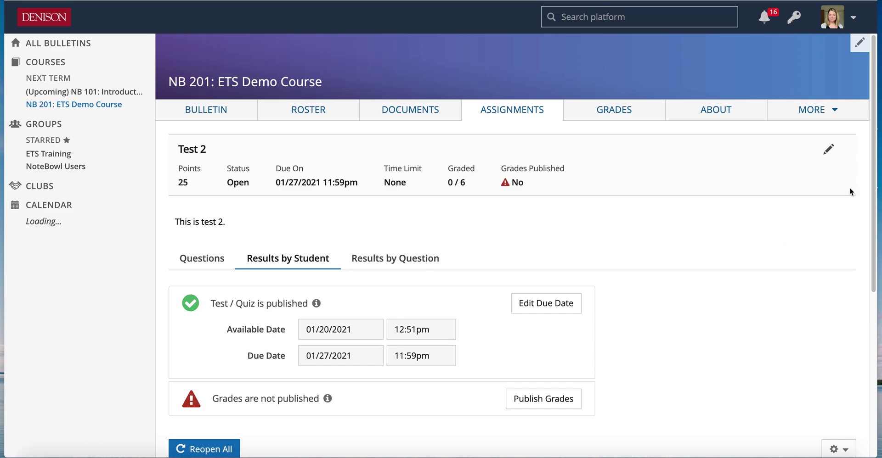
# Return to the questions of Test 2 and change its due date to 01/20/2021
pyautogui.click(188, 261)
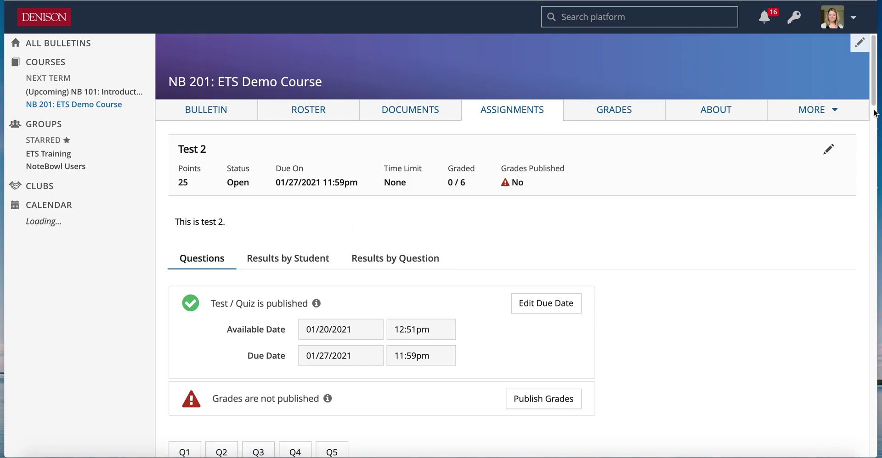
pyautogui.moveTo(874, 110); pyautogui.dragTo(858, 97)
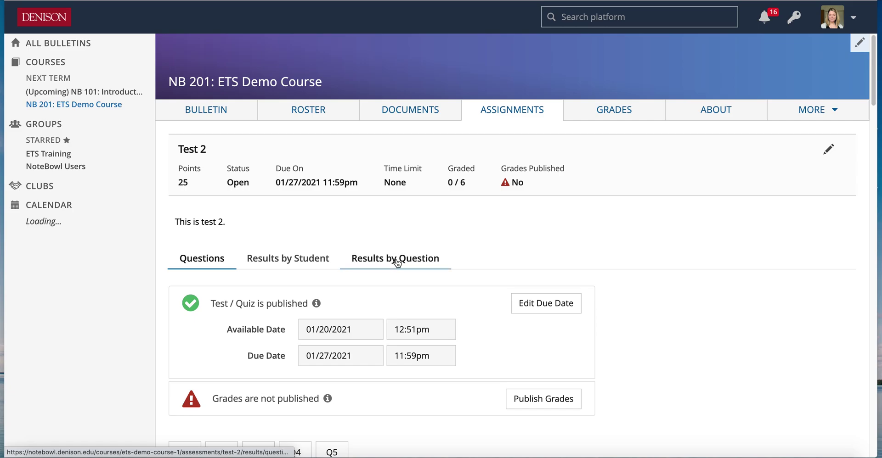
pyautogui.click(528, 305)
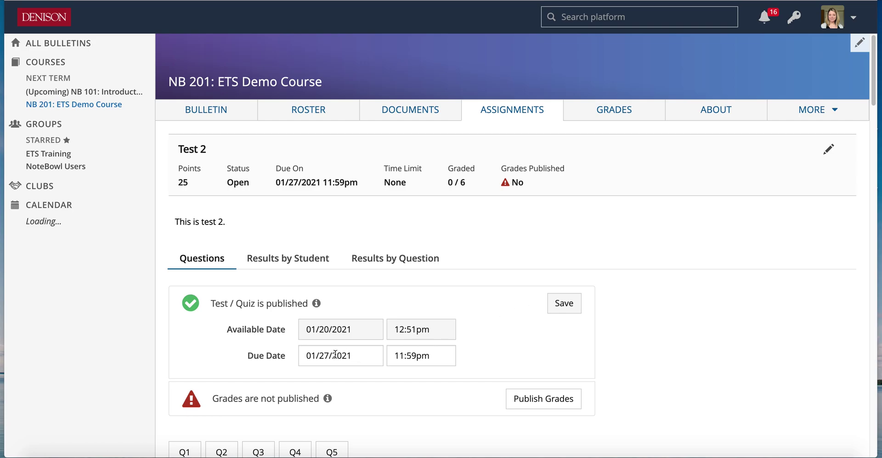
pyautogui.click(320, 356)
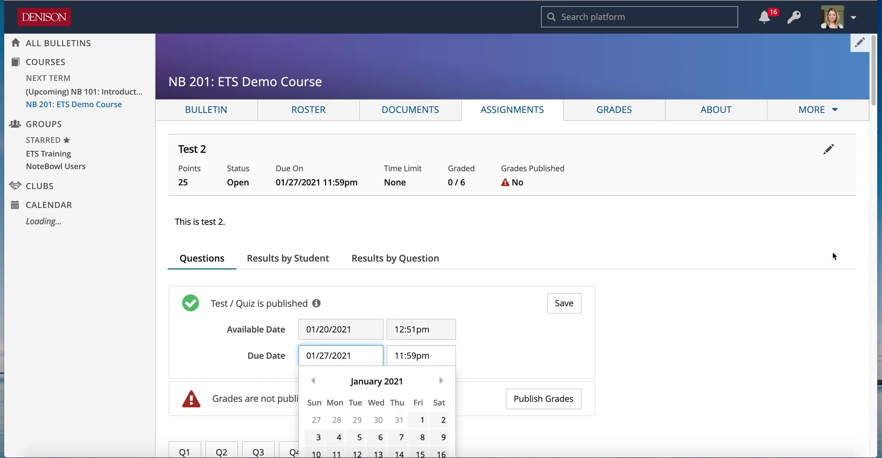
pyautogui.moveTo(874, 83); pyautogui.dragTo(787, 122)
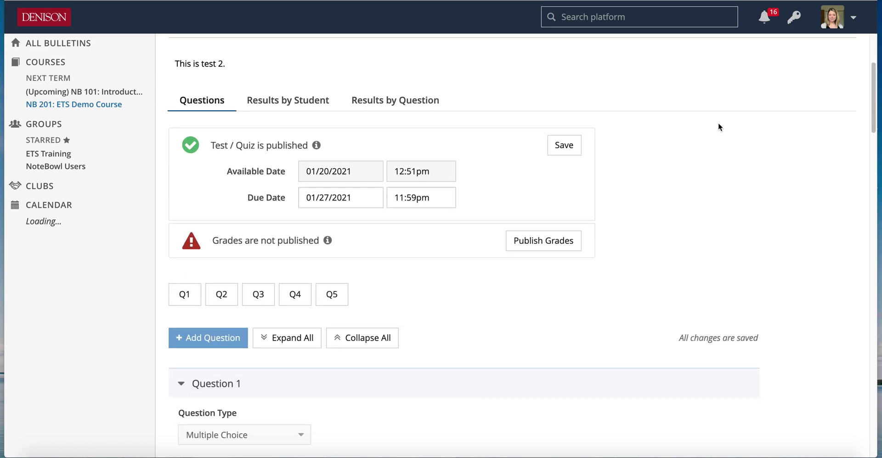
pyautogui.click(313, 190)
pyautogui.click(377, 313)
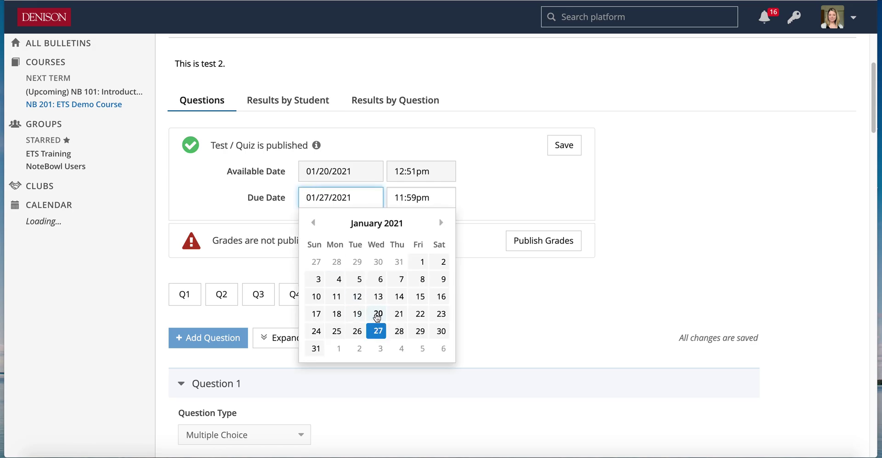
# Set the due time of Test 2 to 1:08pm and save the new due date
pyautogui.click(401, 198)
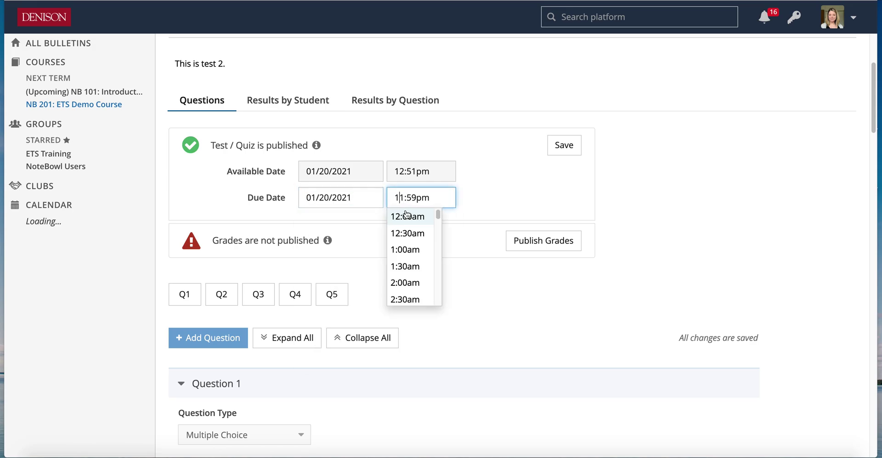
pyautogui.moveTo(437, 214); pyautogui.dragTo(438, 260)
pyautogui.click(423, 272)
pyautogui.click(412, 198)
pyautogui.press('BackSpace')
pyautogui.write('8')
pyautogui.click(580, 146)
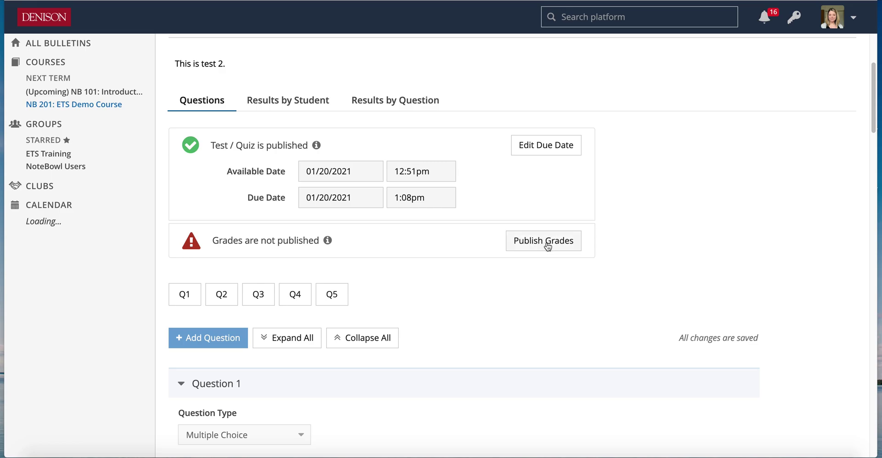
# Show the Test 2 results by student and open the first listed student's submission
pyautogui.click(282, 103)
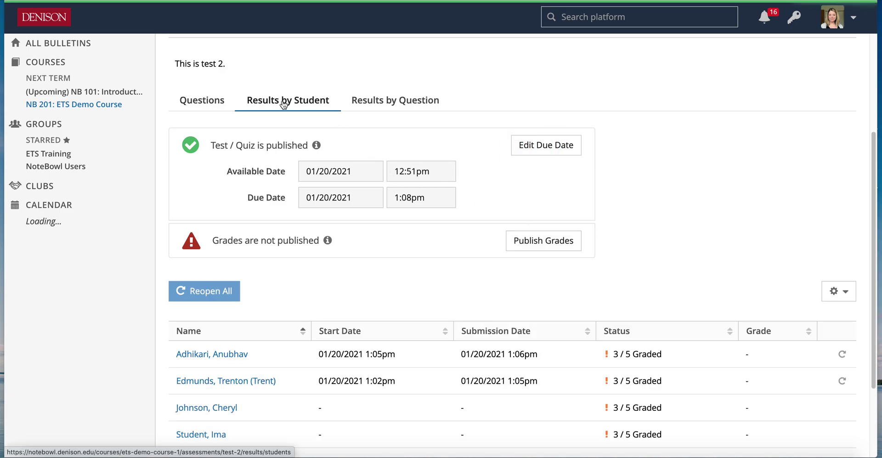
pyautogui.moveTo(874, 177); pyautogui.dragTo(878, 243)
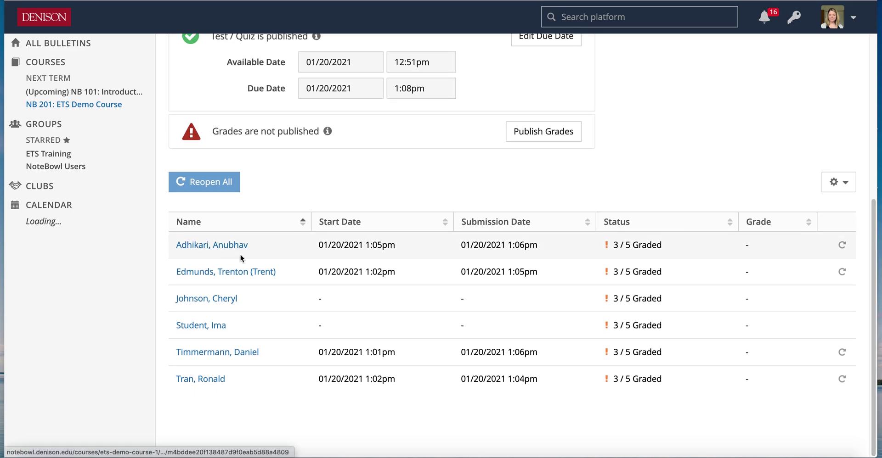
pyautogui.click(217, 247)
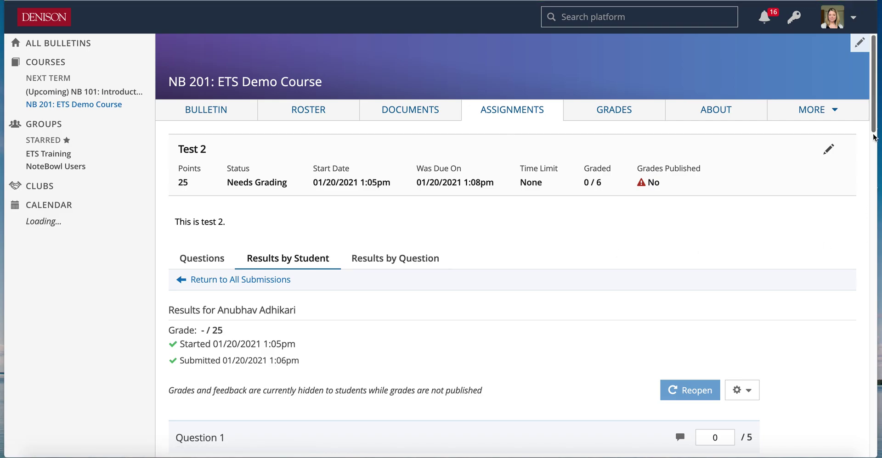
# Look through the first student's answers and open the activity record for this submission
pyautogui.moveTo(875, 138); pyautogui.dragTo(878, 415)
pyautogui.moveTo(878, 381); pyautogui.dragTo(878, 104)
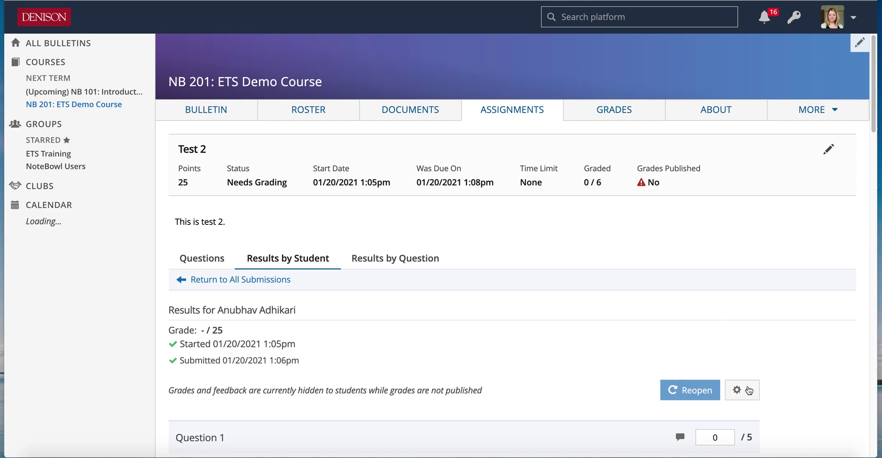
pyautogui.click(749, 388)
pyautogui.scroll(-5, 836, 308)
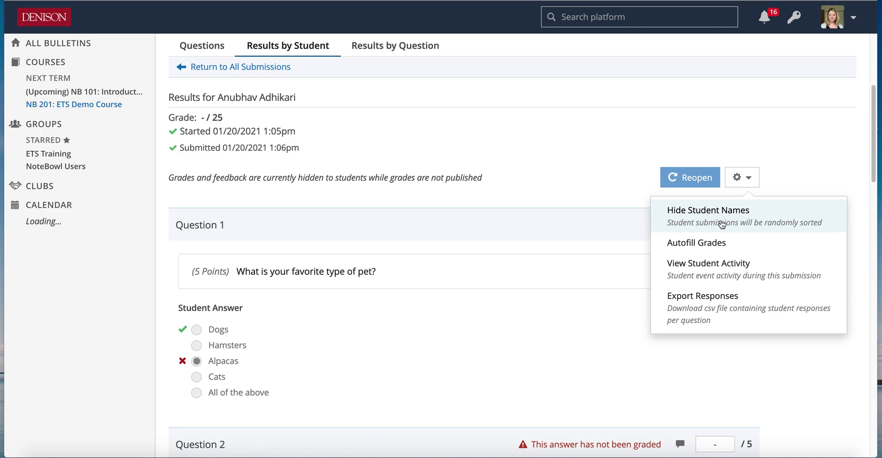
pyautogui.click(713, 272)
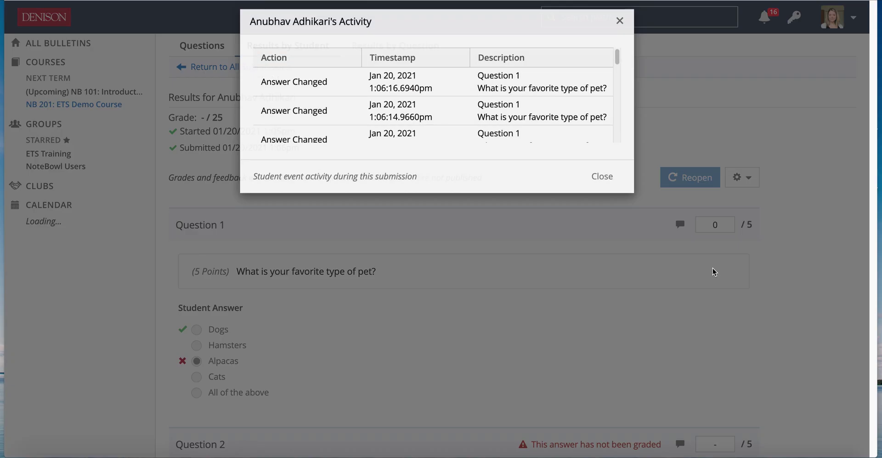
# Examine the student's activity record down to its earliest entries, including the Focus and Blur events, and close it
pyautogui.moveTo(617, 69); pyautogui.dragTo(616, 99)
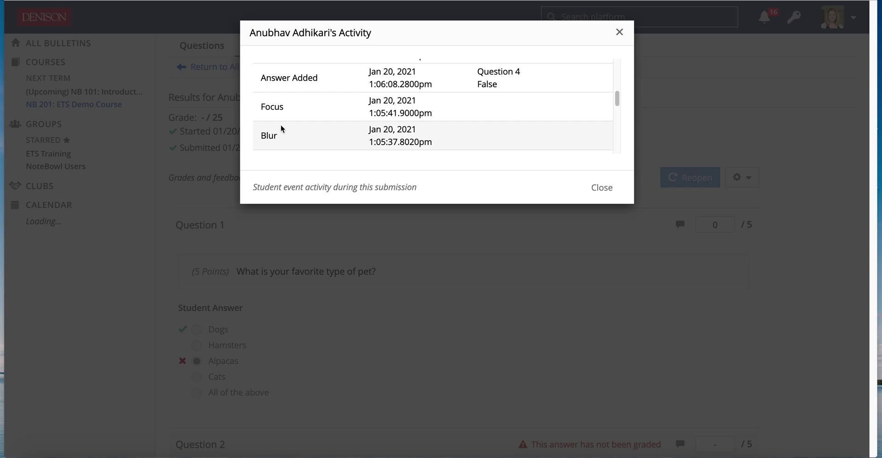
pyautogui.doubleClick(272, 106)
pyautogui.click(273, 108)
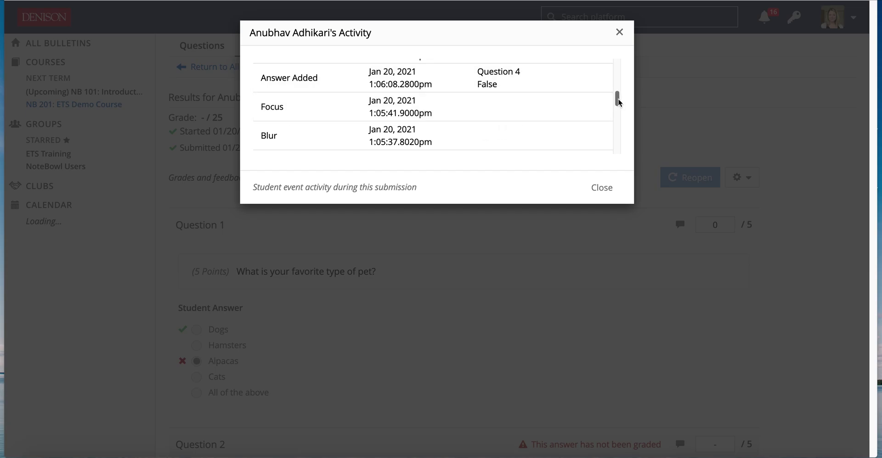
pyautogui.moveTo(618, 102); pyautogui.dragTo(606, 151)
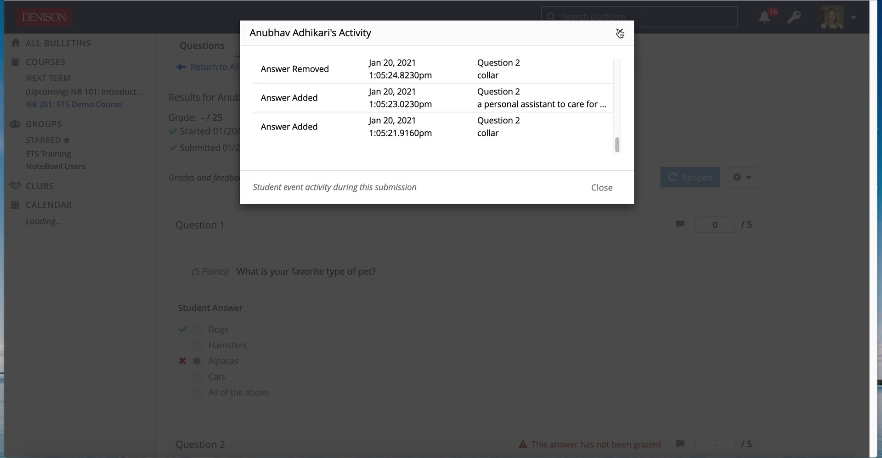
pyautogui.click(620, 33)
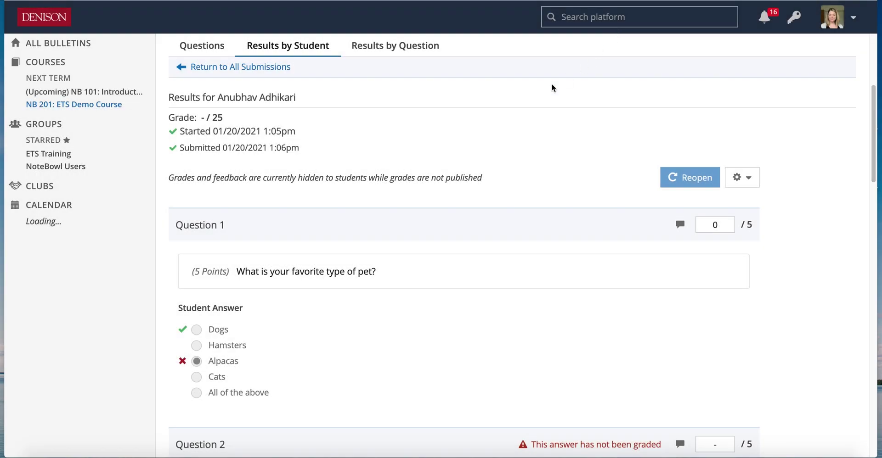
# Switch Test 2 to the results by question and open the Question 3 results
pyautogui.moveTo(872, 147); pyautogui.dragTo(867, 104)
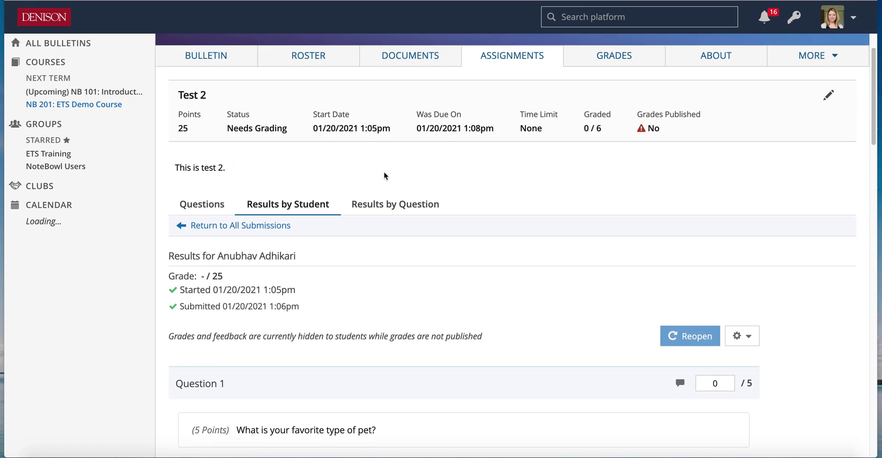
pyautogui.click(388, 212)
pyautogui.moveTo(875, 121); pyautogui.dragTo(872, 222)
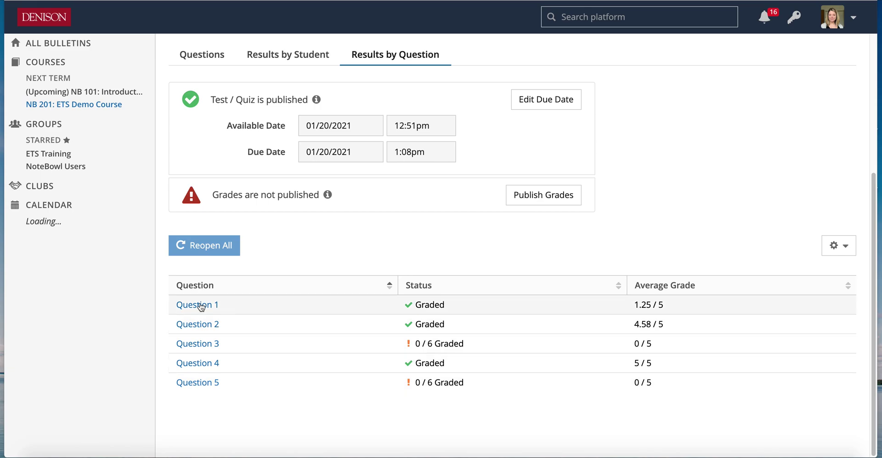
pyautogui.click(191, 348)
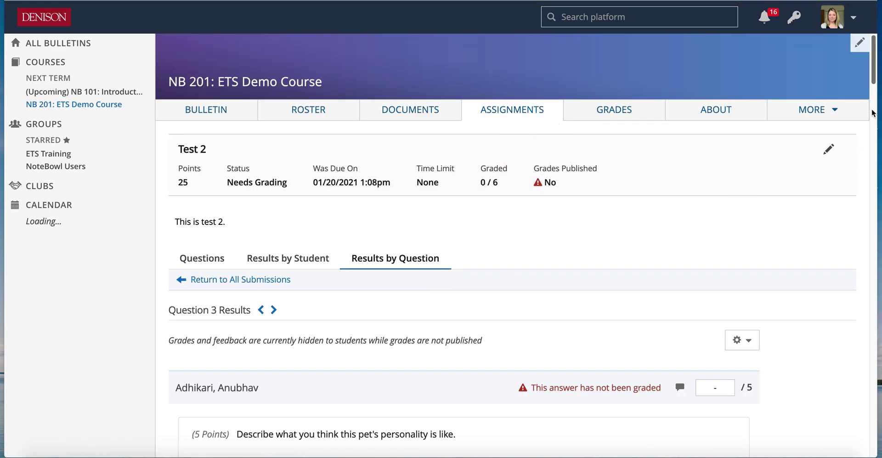
# Grade the Question 3 answers with 4 points for the first student and 5 points for the second
pyautogui.moveTo(875, 83); pyautogui.dragTo(875, 118)
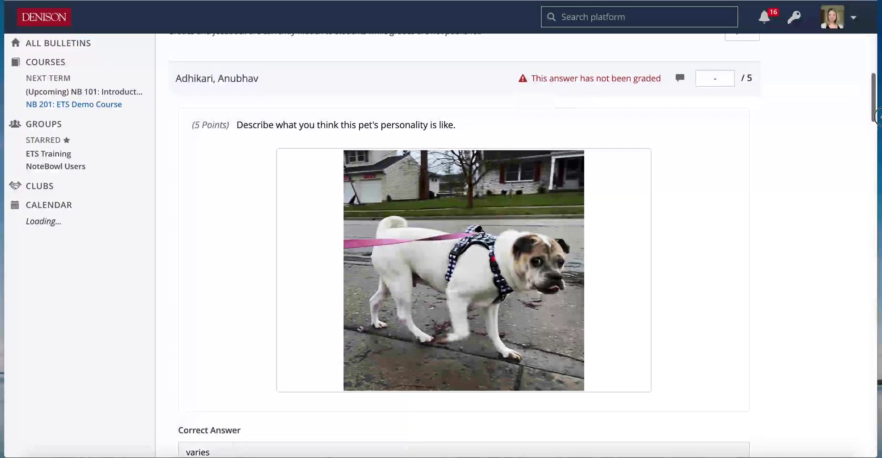
pyautogui.click(717, 81)
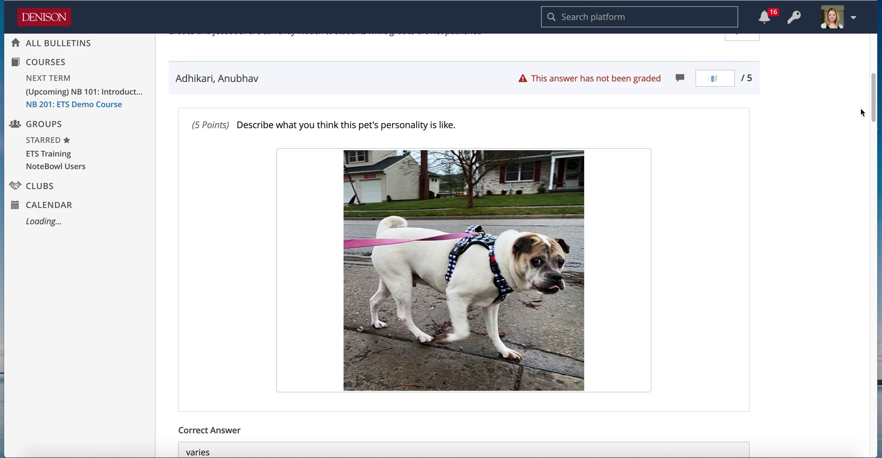
pyautogui.moveTo(873, 99); pyautogui.dragTo(867, 161)
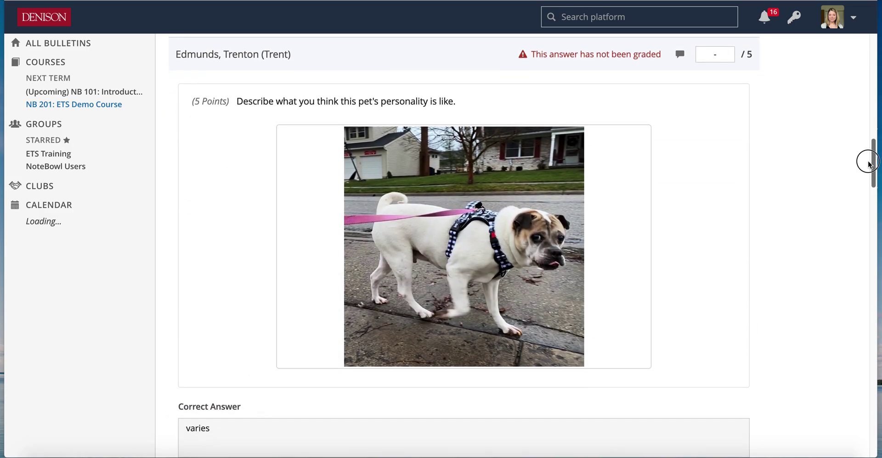
pyautogui.click(717, 63)
pyautogui.write('5')
# Give the third and fourth listed students 0 points each on Question 3
pyautogui.moveTo(873, 155); pyautogui.dragTo(876, 199)
pyautogui.click(723, 151)
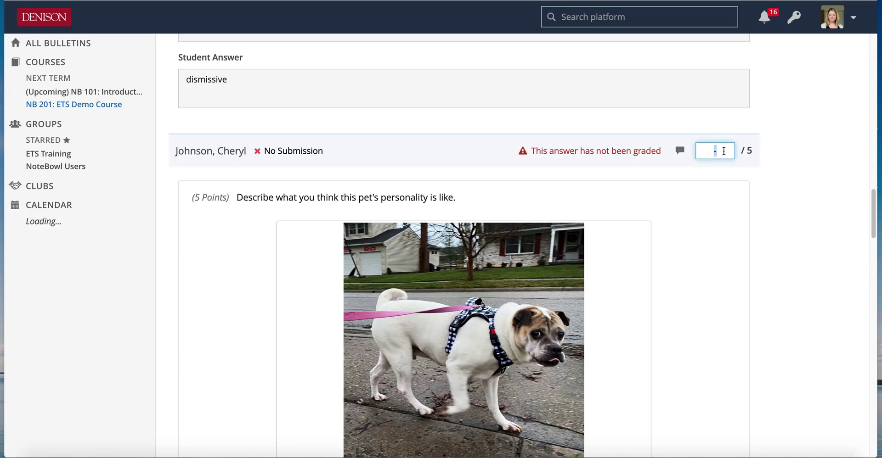
pyautogui.moveTo(872, 202); pyautogui.dragTo(870, 267)
pyautogui.click(712, 137)
pyautogui.write('0')
# Give the fifth and sixth listed students 5 points each on Question 3
pyautogui.moveTo(876, 269); pyautogui.dragTo(870, 321)
pyautogui.click(716, 163)
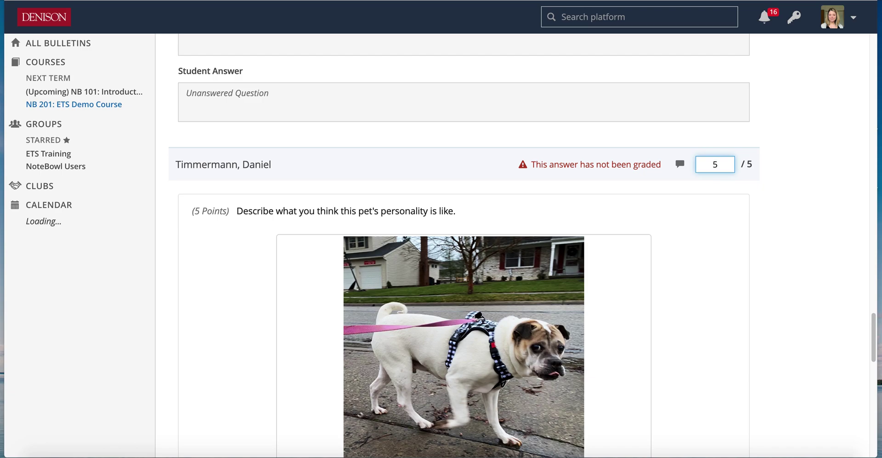
pyautogui.moveTo(874, 340); pyautogui.dragTo(874, 401)
pyautogui.click(717, 132)
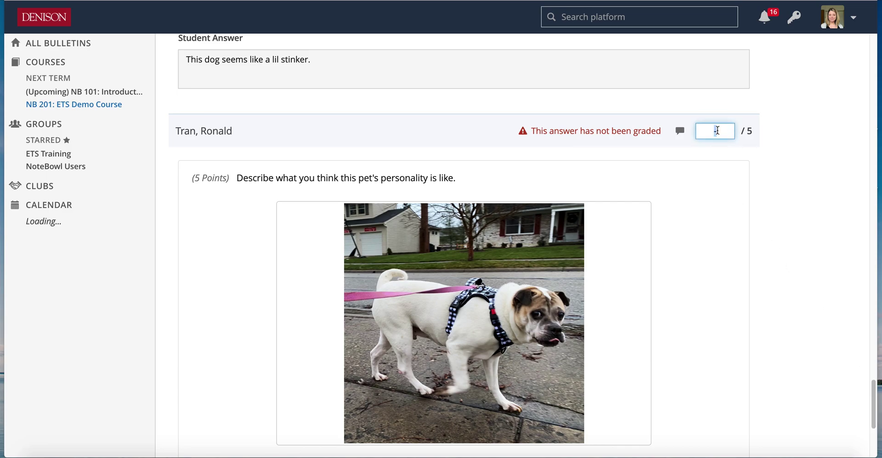
pyautogui.click(811, 232)
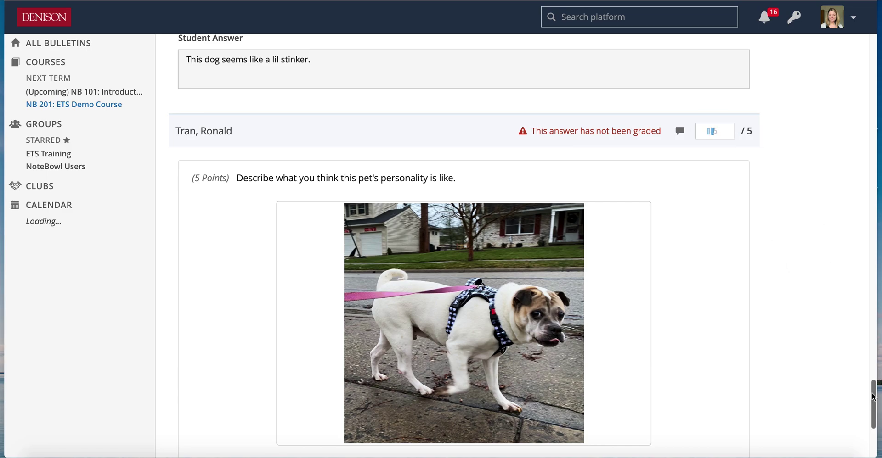
# Advance through the Question 4 results to the Question 5 results
pyautogui.moveTo(873, 393); pyautogui.dragTo(873, 348)
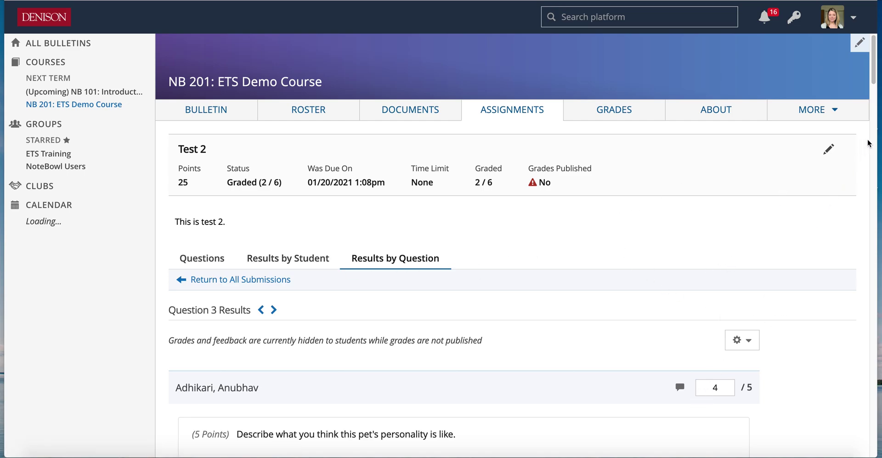
pyautogui.scroll(-5, 872, 82)
pyautogui.click(274, 122)
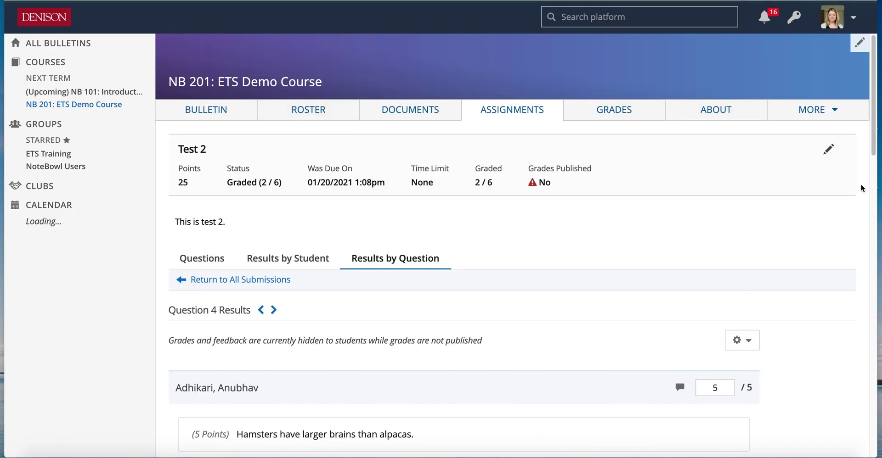
pyautogui.moveTo(872, 152)
pyautogui.mouseDown()
pyautogui.moveTo(875, 428)
pyautogui.moveTo(874, 151)
pyautogui.mouseUp()
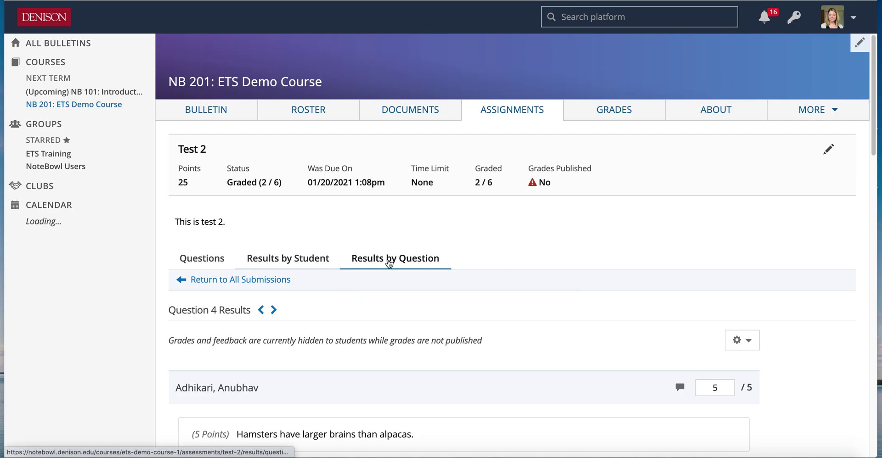
pyautogui.click(273, 310)
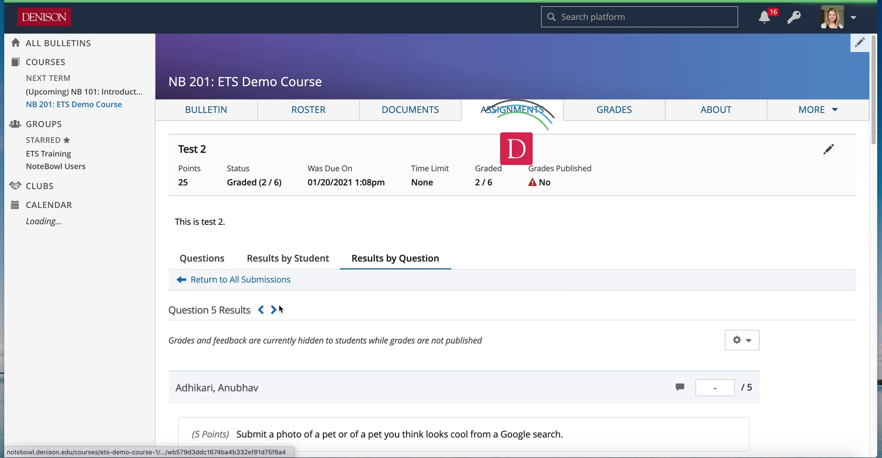
# Give the first student 5 points on Question 5 and save the feedback "That's cool" for the alpaca photo
pyautogui.moveTo(874, 131); pyautogui.dragTo(872, 197)
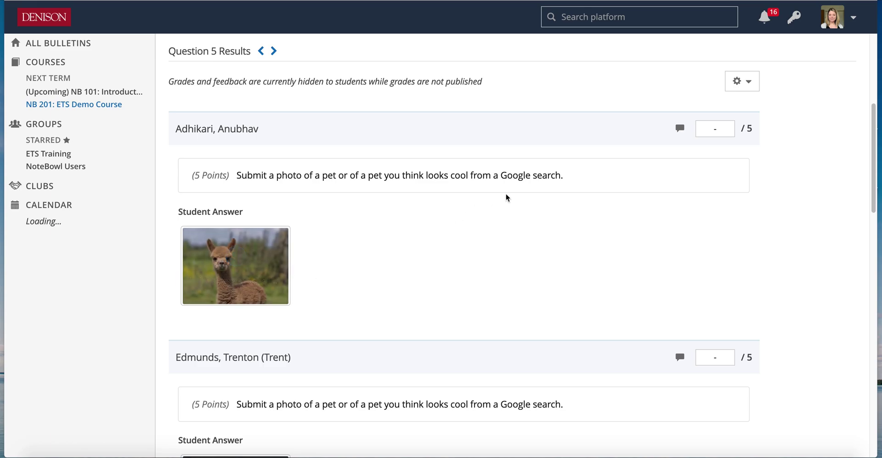
pyautogui.click(715, 128)
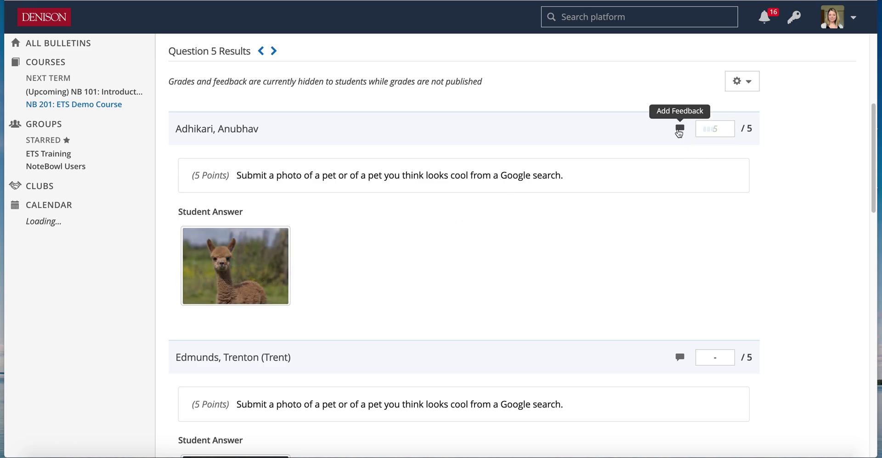
pyautogui.click(680, 129)
pyautogui.click(401, 290)
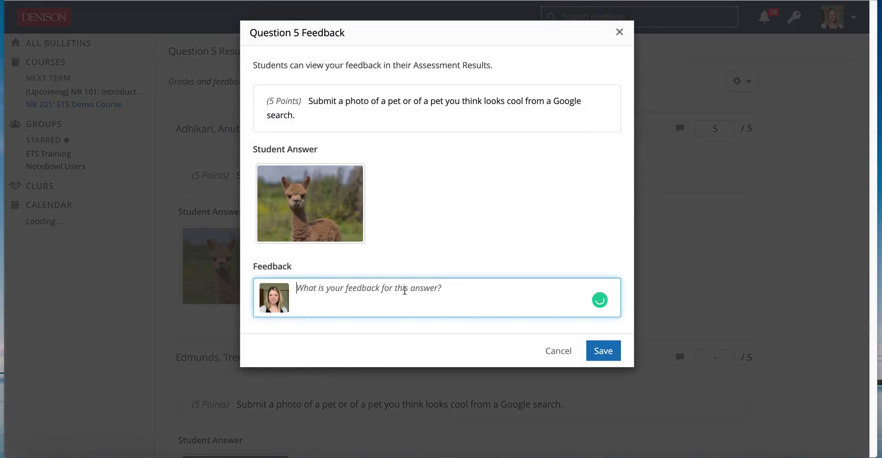
pyautogui.write("That's cool")
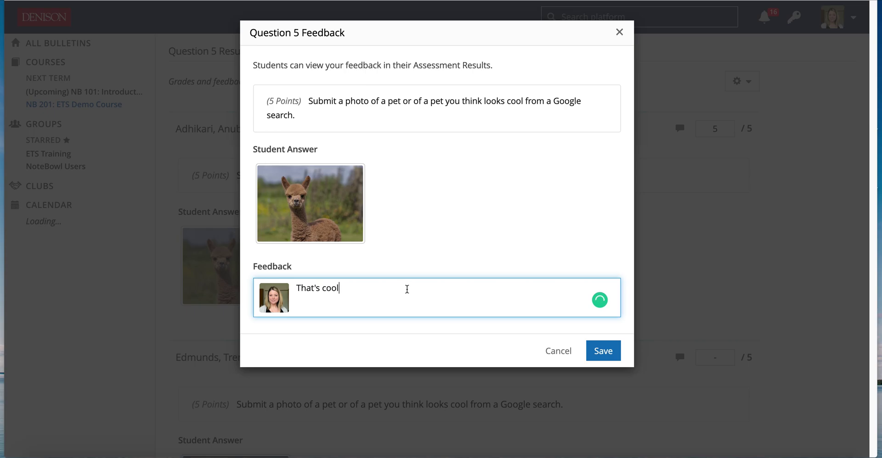
pyautogui.click(604, 351)
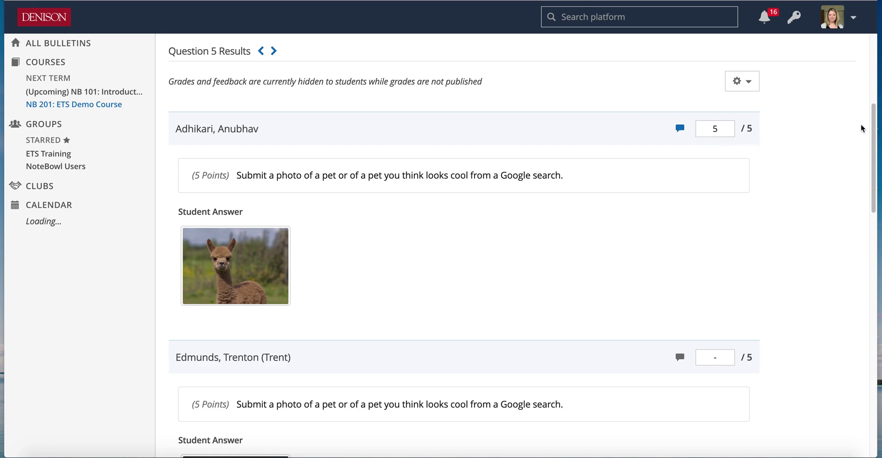
# Return to all submissions, review the status and average grade of each question, and open the Question 1 results
pyautogui.scroll(5, 851, 105)
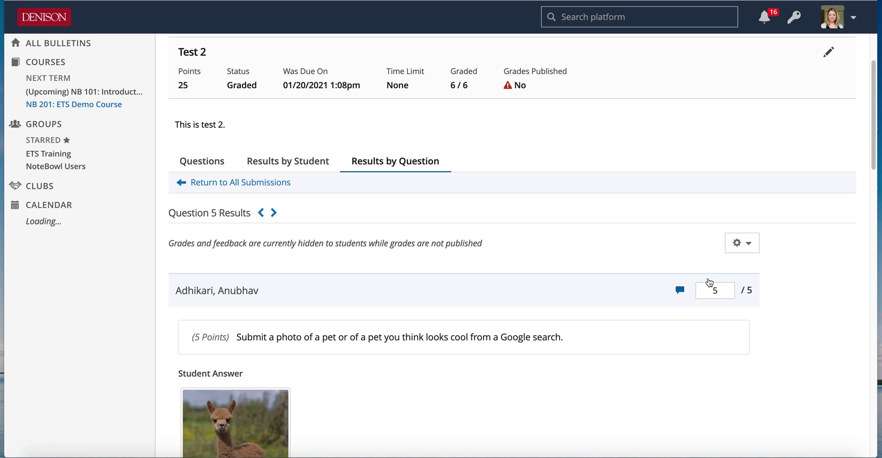
pyautogui.scroll(-1, 875, 143)
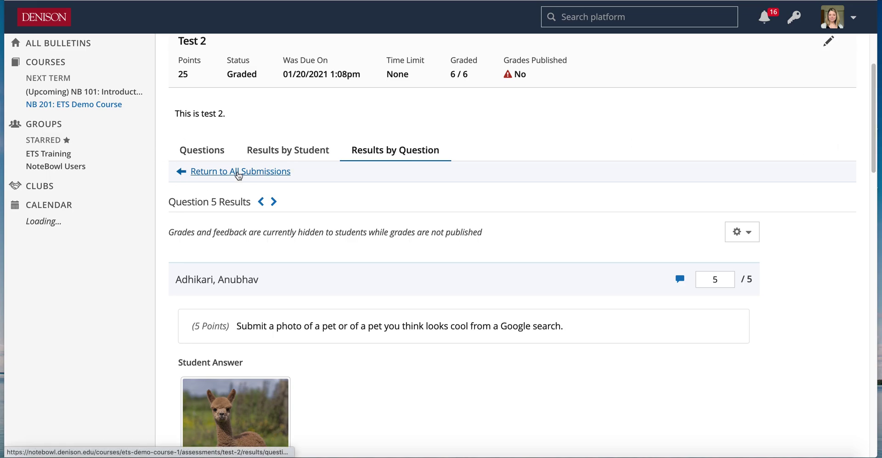
pyautogui.click(238, 172)
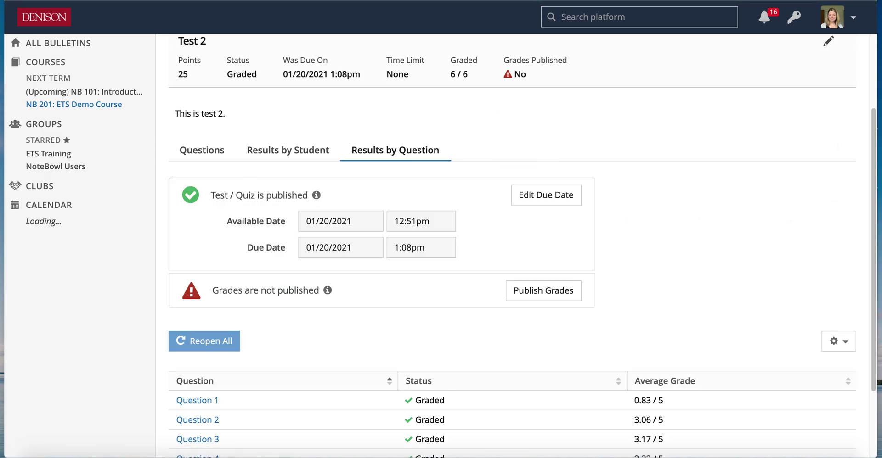
pyautogui.moveTo(875, 148); pyautogui.dragTo(872, 211)
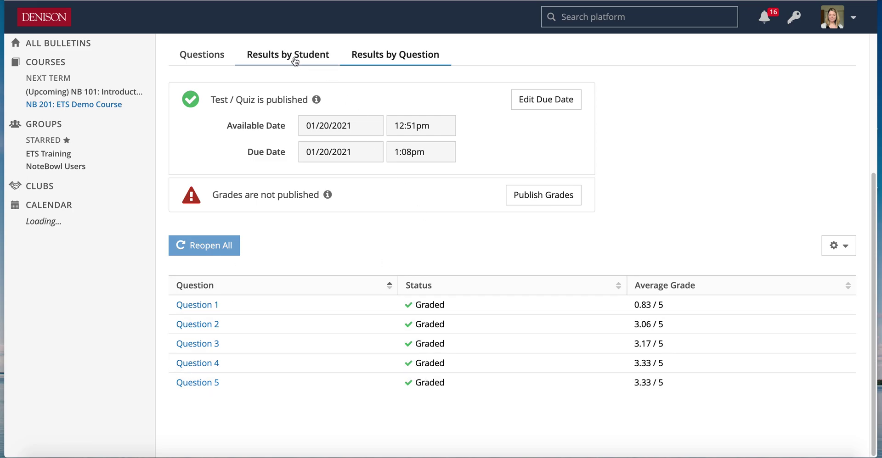
pyautogui.click(188, 306)
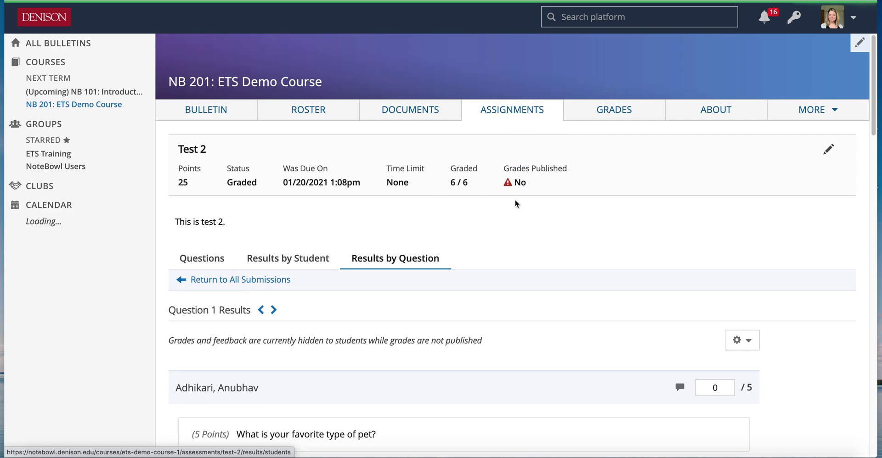
pyautogui.moveTo(874, 121)
pyautogui.mouseDown()
pyautogui.moveTo(872, 179)
pyautogui.moveTo(873, 124)
pyautogui.mouseUp()
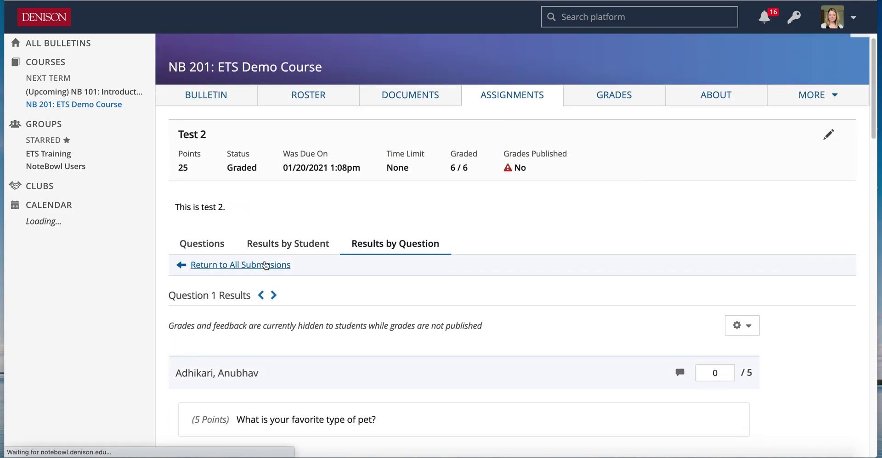
# Leave the Question 1 results and show the Test 2 results by student
pyautogui.click(240, 264)
pyautogui.moveTo(874, 179); pyautogui.dragTo(873, 301)
pyautogui.click(291, 65)
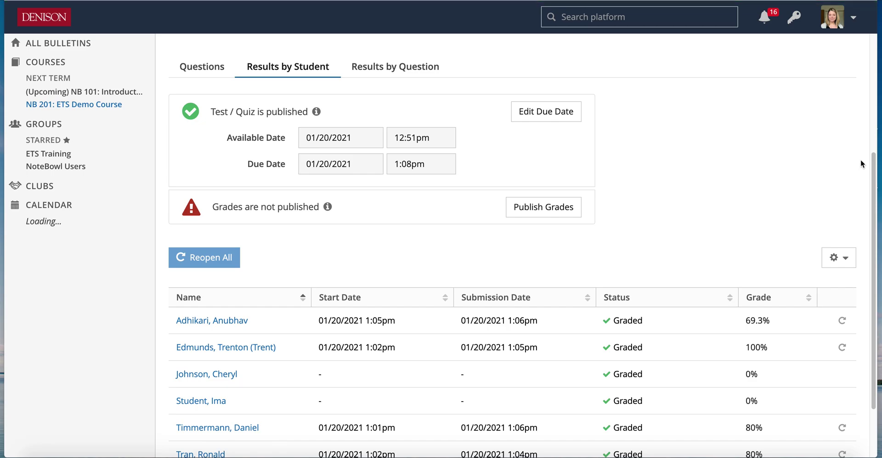
# Override the first listed student's overall Test 2 grade with 70
pyautogui.moveTo(874, 170); pyautogui.dragTo(874, 218)
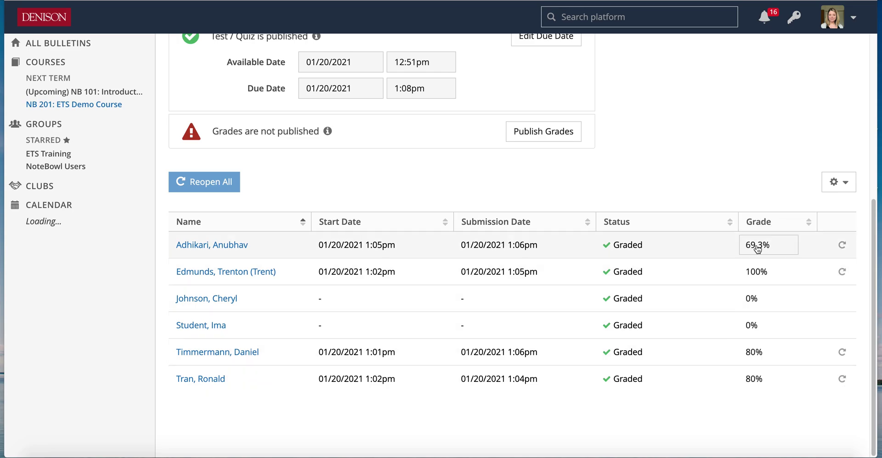
pyautogui.click(757, 247)
pyautogui.write('70')
pyautogui.press('Tab')
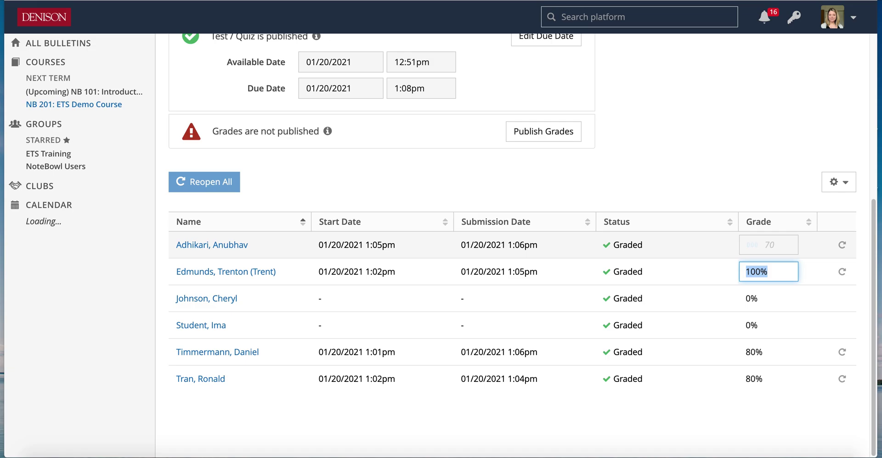
# Finish the grade override and publish the Test 2 grades to students
pyautogui.click(706, 244)
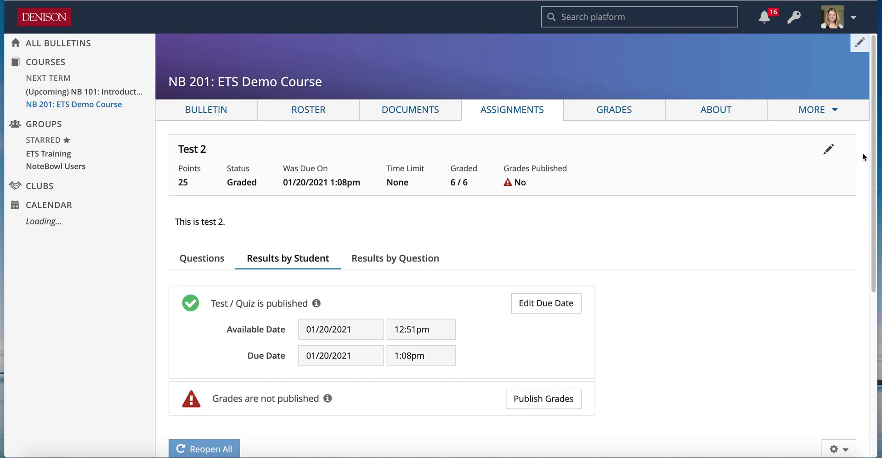
pyautogui.moveTo(874, 193); pyautogui.dragTo(874, 235)
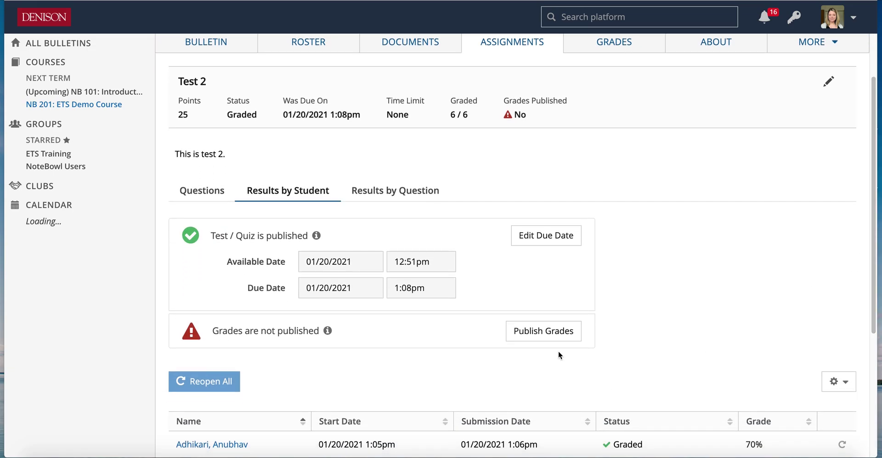
pyautogui.click(530, 339)
pyautogui.click(605, 101)
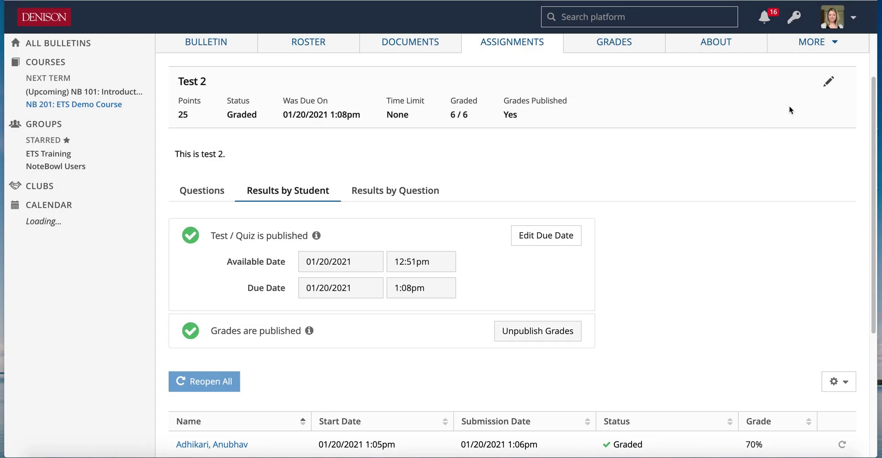
# Set Test 2's answer visibility to After Due Date and save the test settings
pyautogui.click(827, 87)
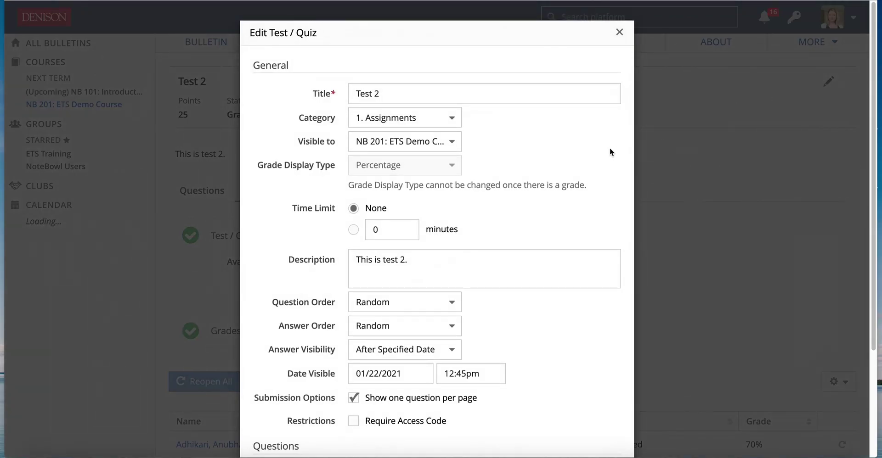
pyautogui.click(383, 378)
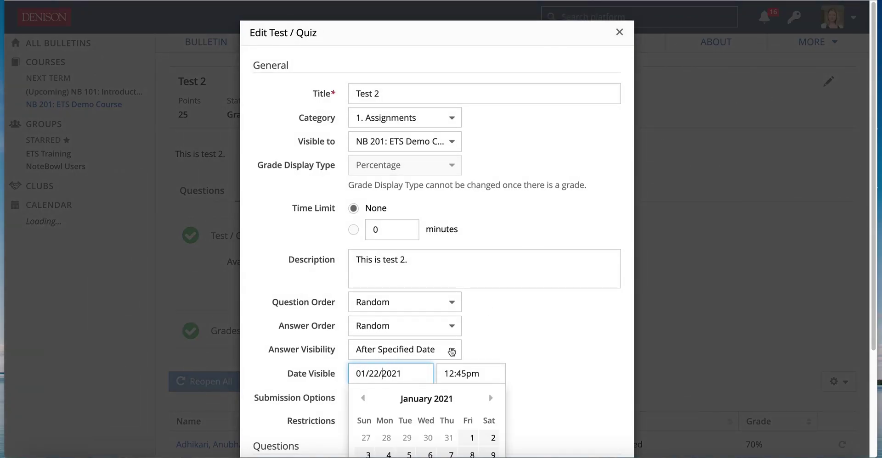
pyautogui.click(394, 353)
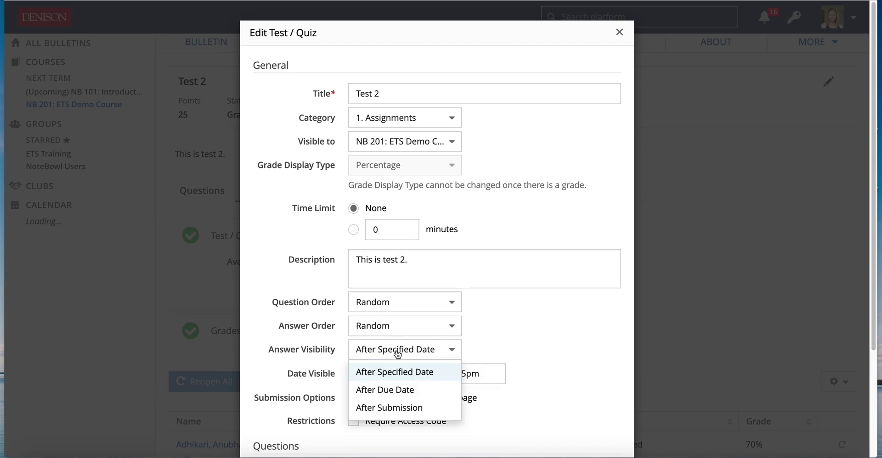
pyautogui.click(401, 390)
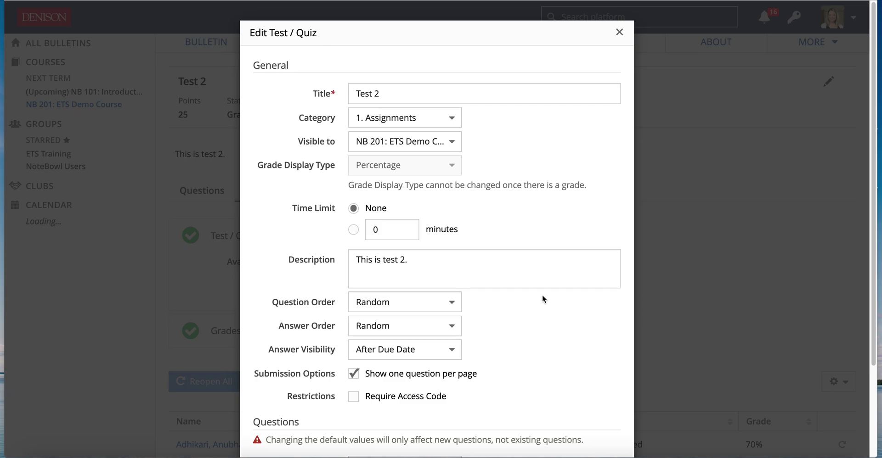
pyautogui.scroll(-5, 842, 360)
pyautogui.click(606, 420)
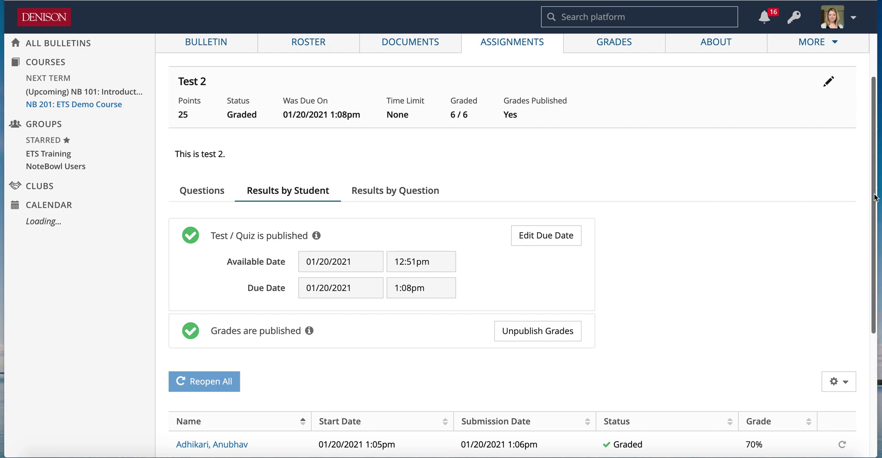
# Open the course gradebook and review the Test 2 grades of all students
pyautogui.scroll(2, 875, 197)
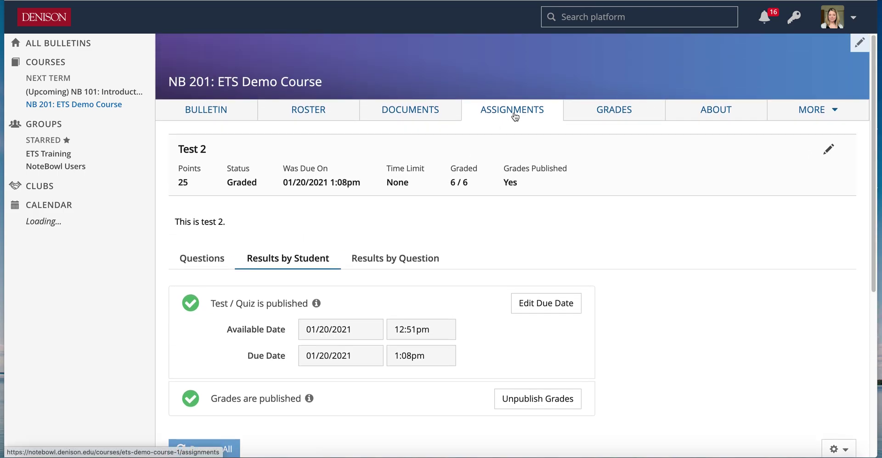
pyautogui.click(615, 115)
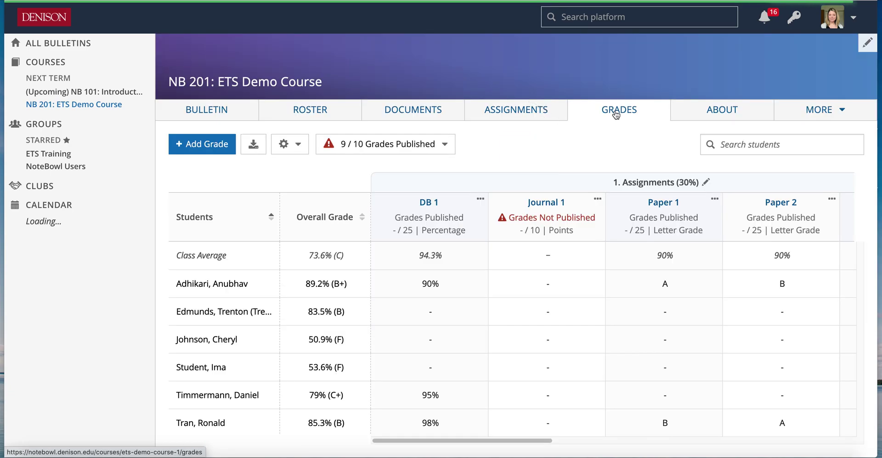
pyautogui.moveTo(532, 441); pyautogui.dragTo(660, 442)
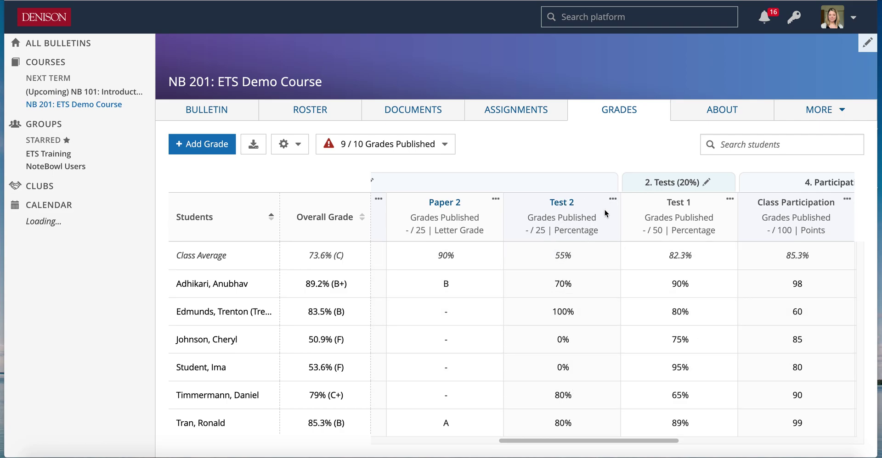
# Edit the Test 2 details from the gradebook to move it into the category "2. Tests", and save
pyautogui.click(611, 200)
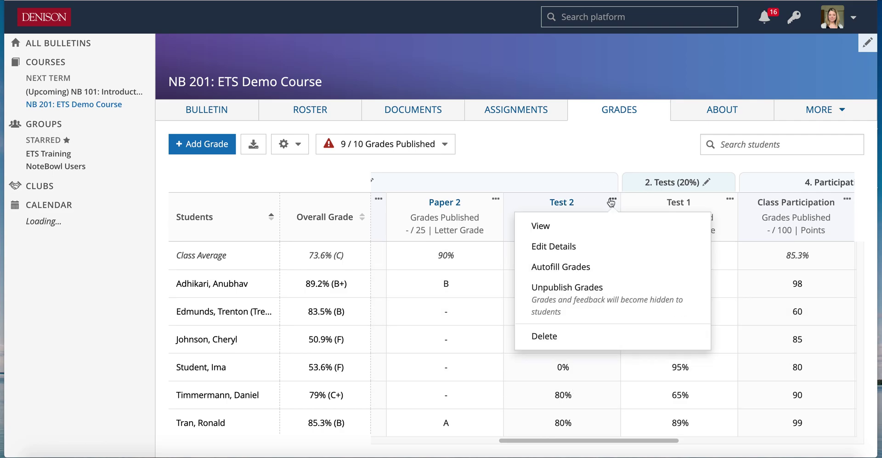
pyautogui.click(567, 246)
pyautogui.click(397, 118)
pyautogui.click(390, 157)
pyautogui.scroll(-3, 549, 391)
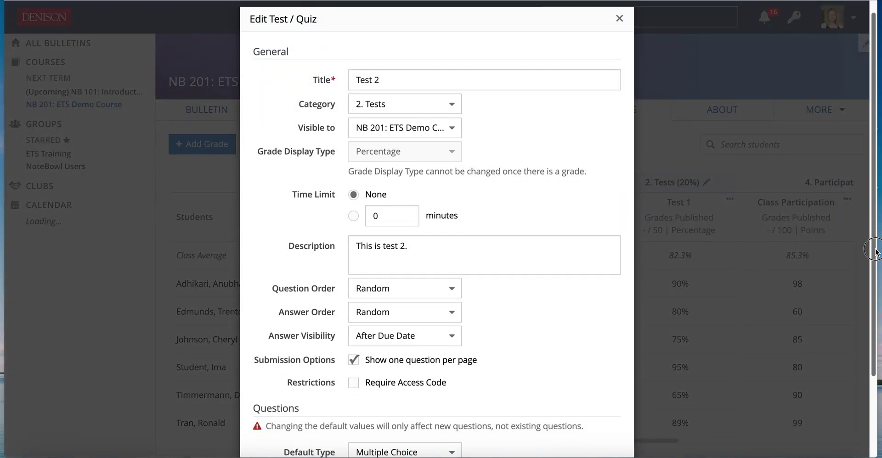
pyautogui.click(611, 437)
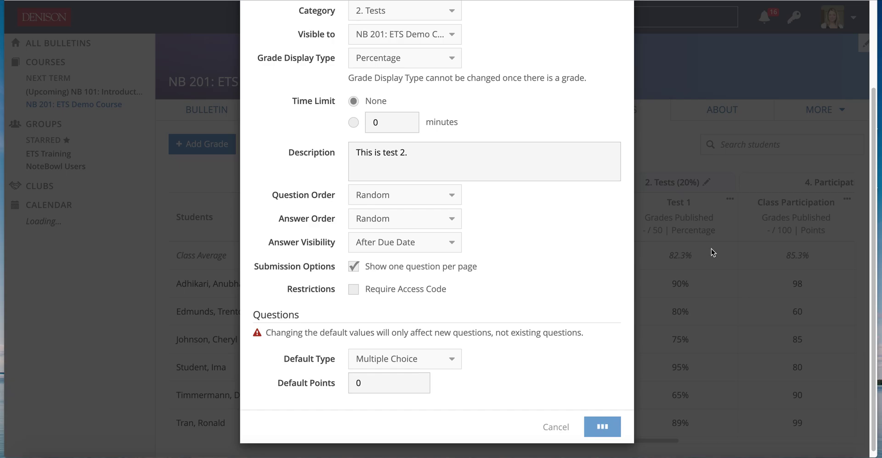